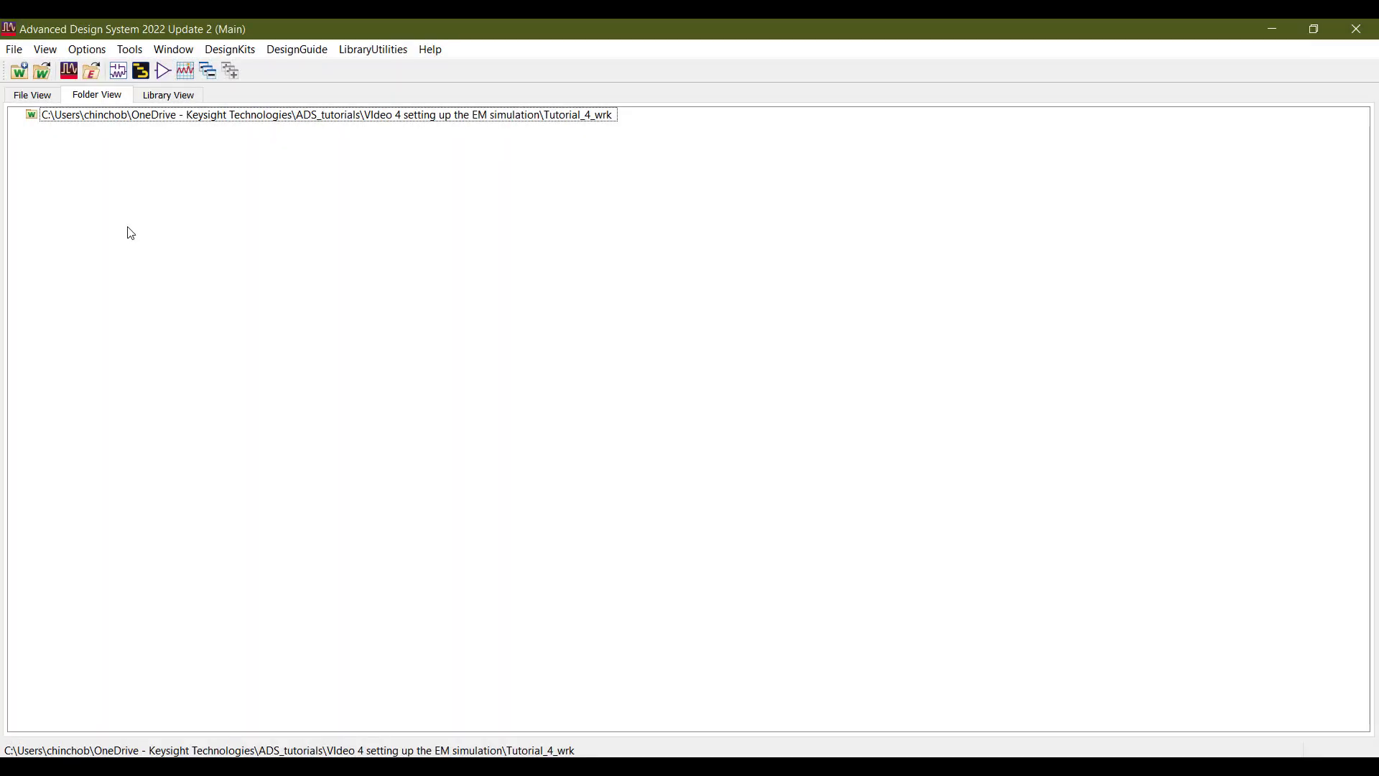
# Step: Start an ODB++ File Format design import with Tutorial_4.zip from the tutorial folder as source
pyautogui.click(21, 52)
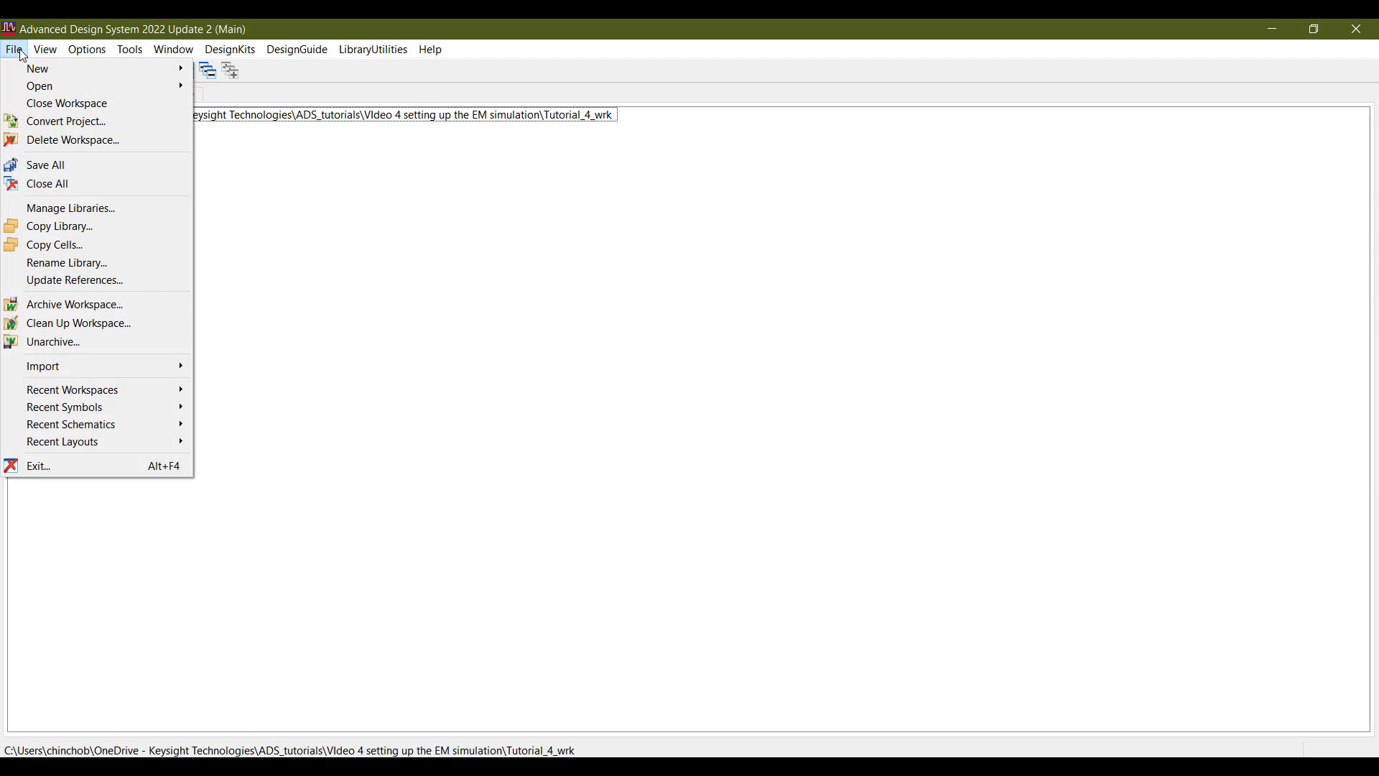
pyautogui.moveTo(113, 372)
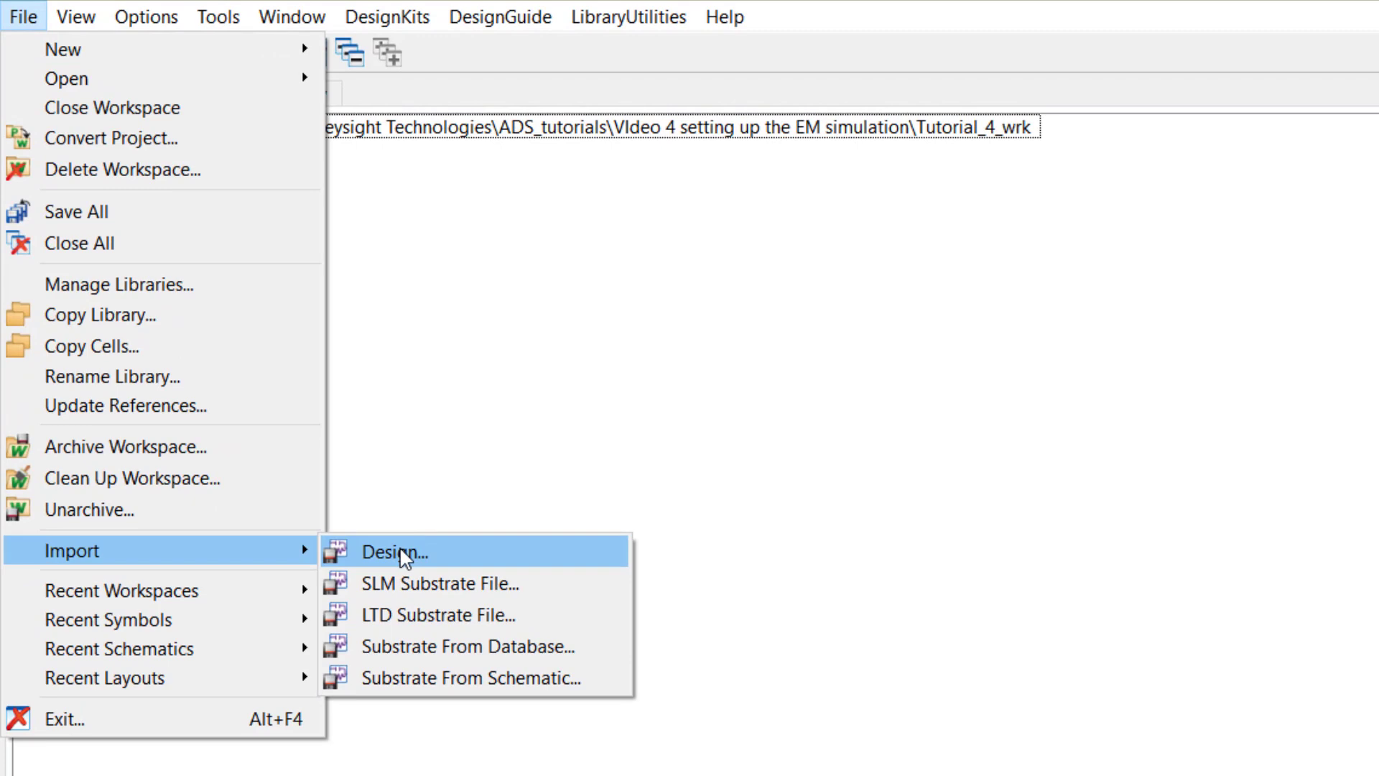
pyautogui.click(395, 553)
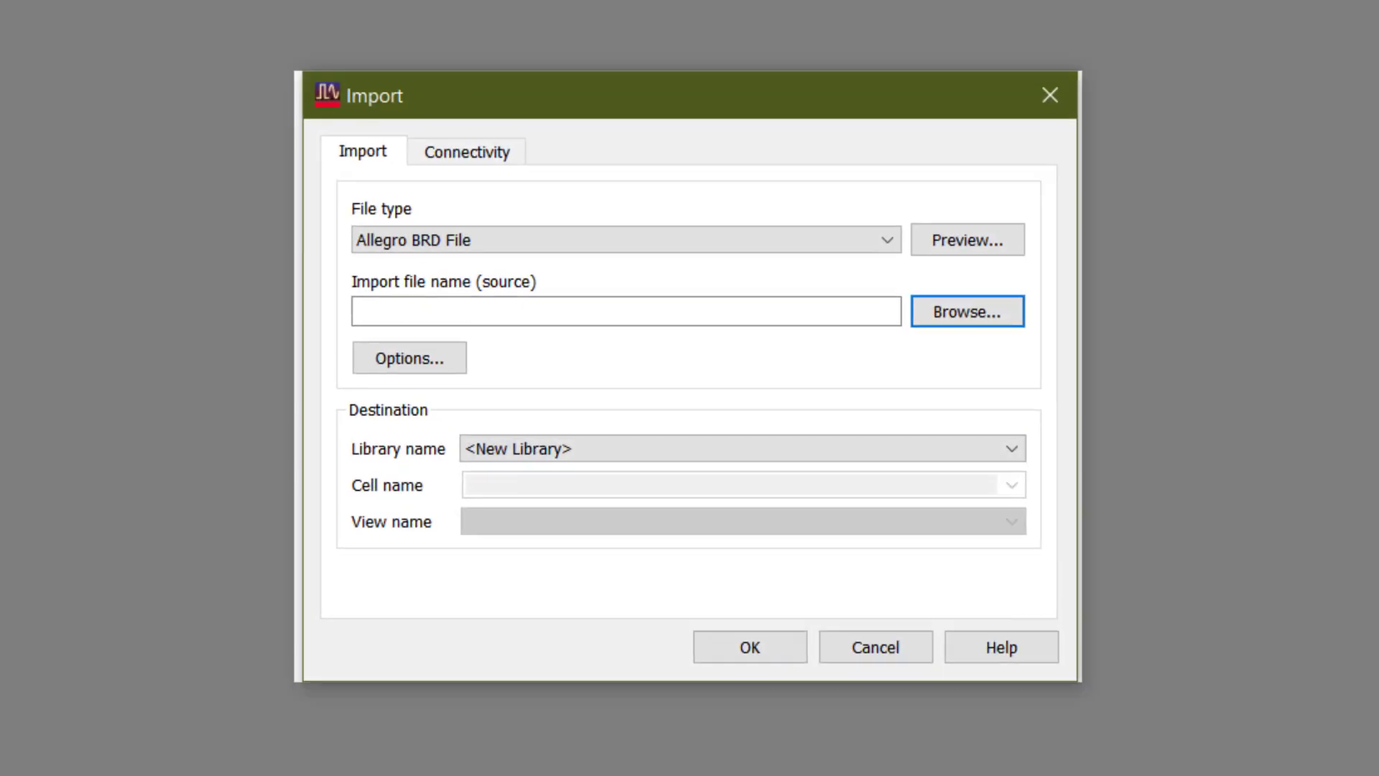
pyautogui.click(610, 239)
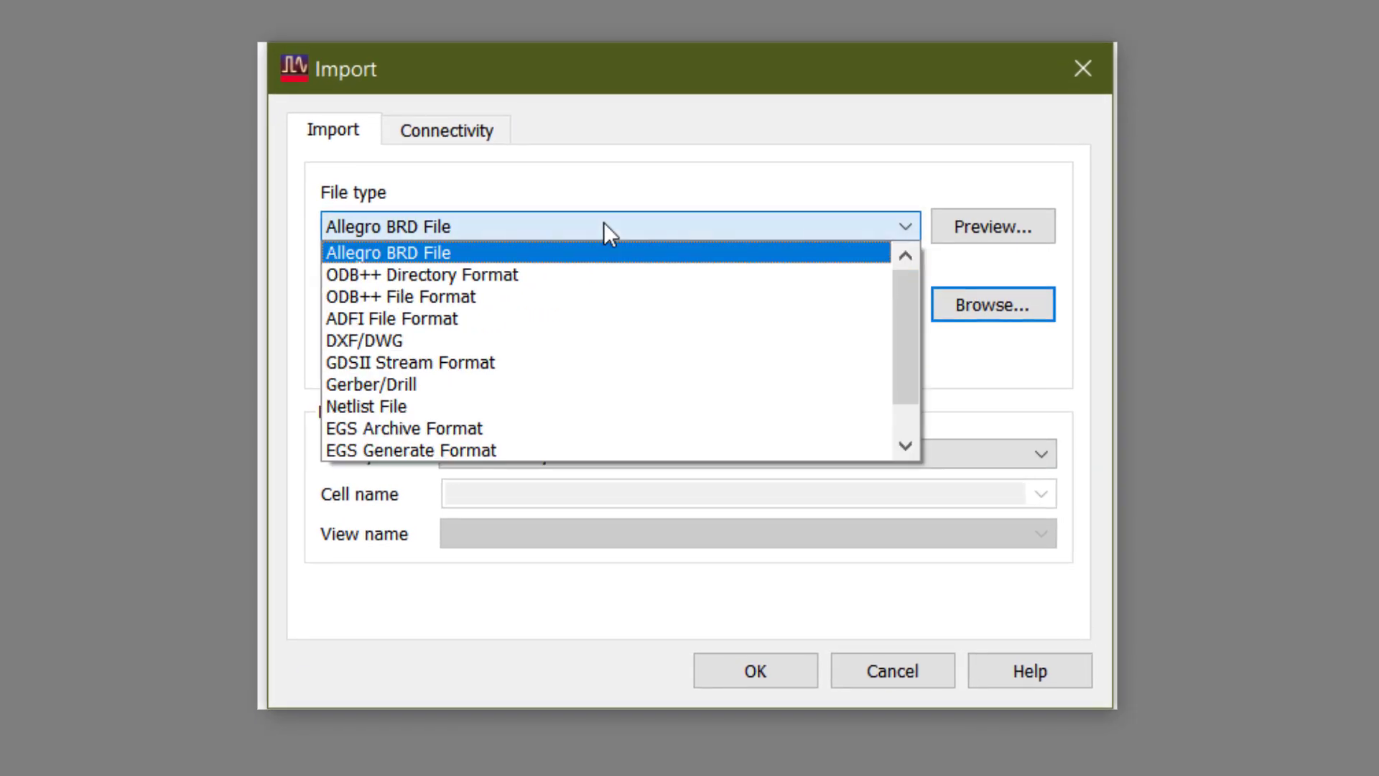
pyautogui.click(520, 293)
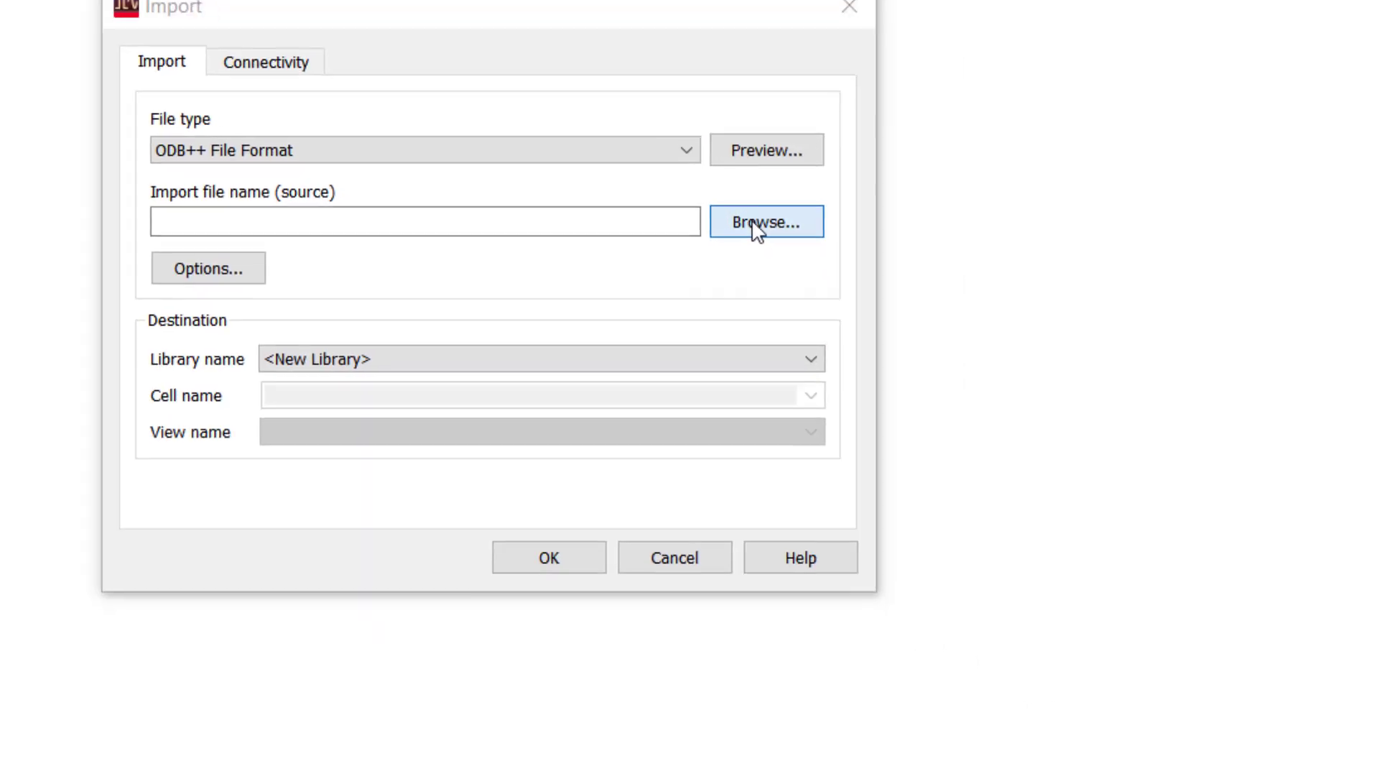
pyautogui.click(981, 308)
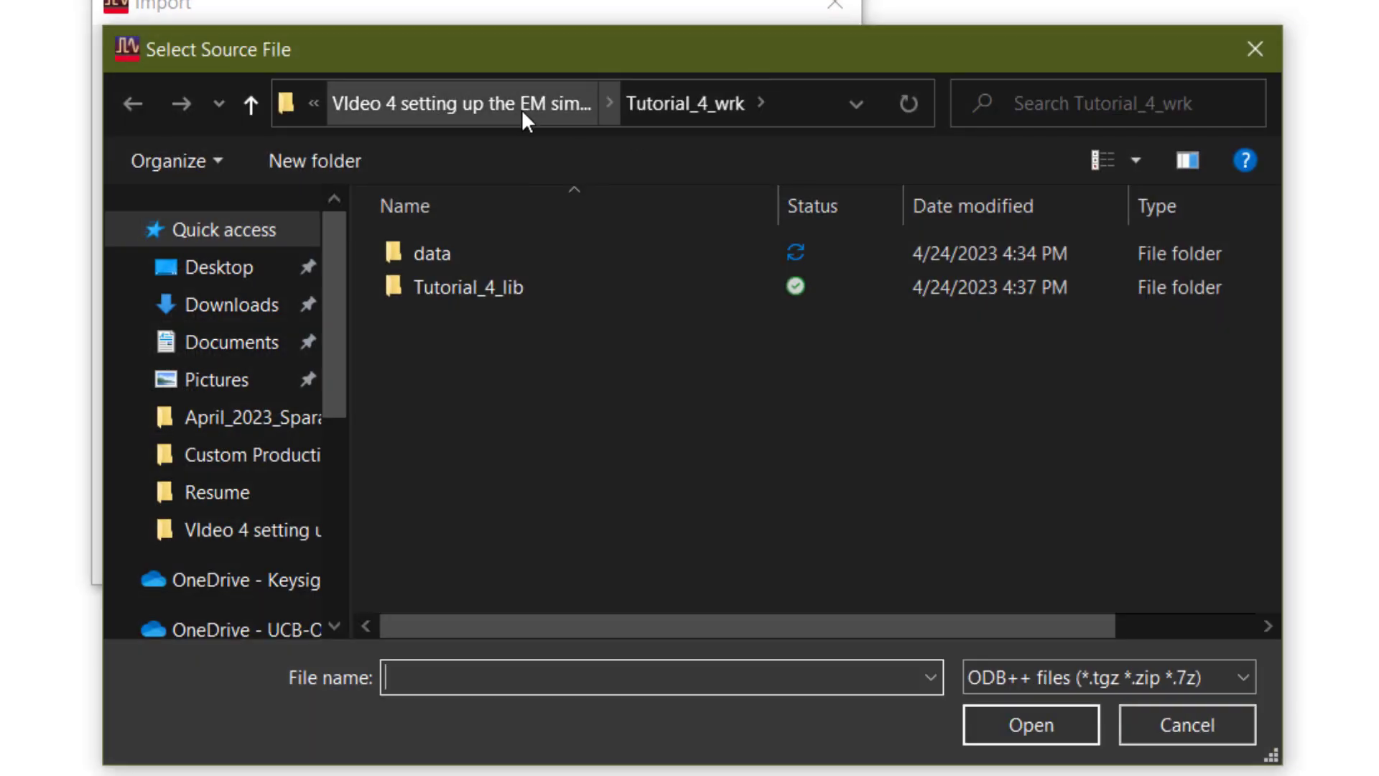
pyautogui.click(536, 114)
pyautogui.click(532, 285)
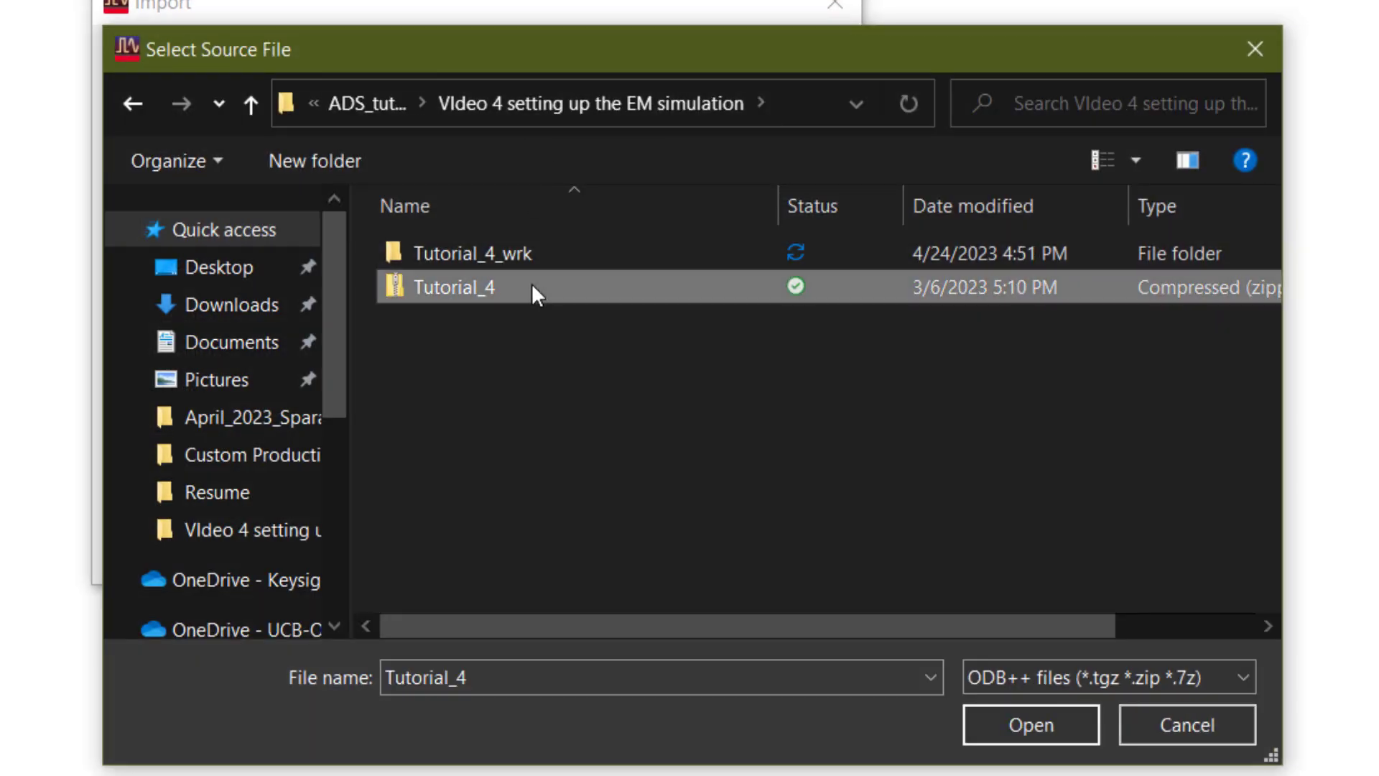
pyautogui.click(1001, 721)
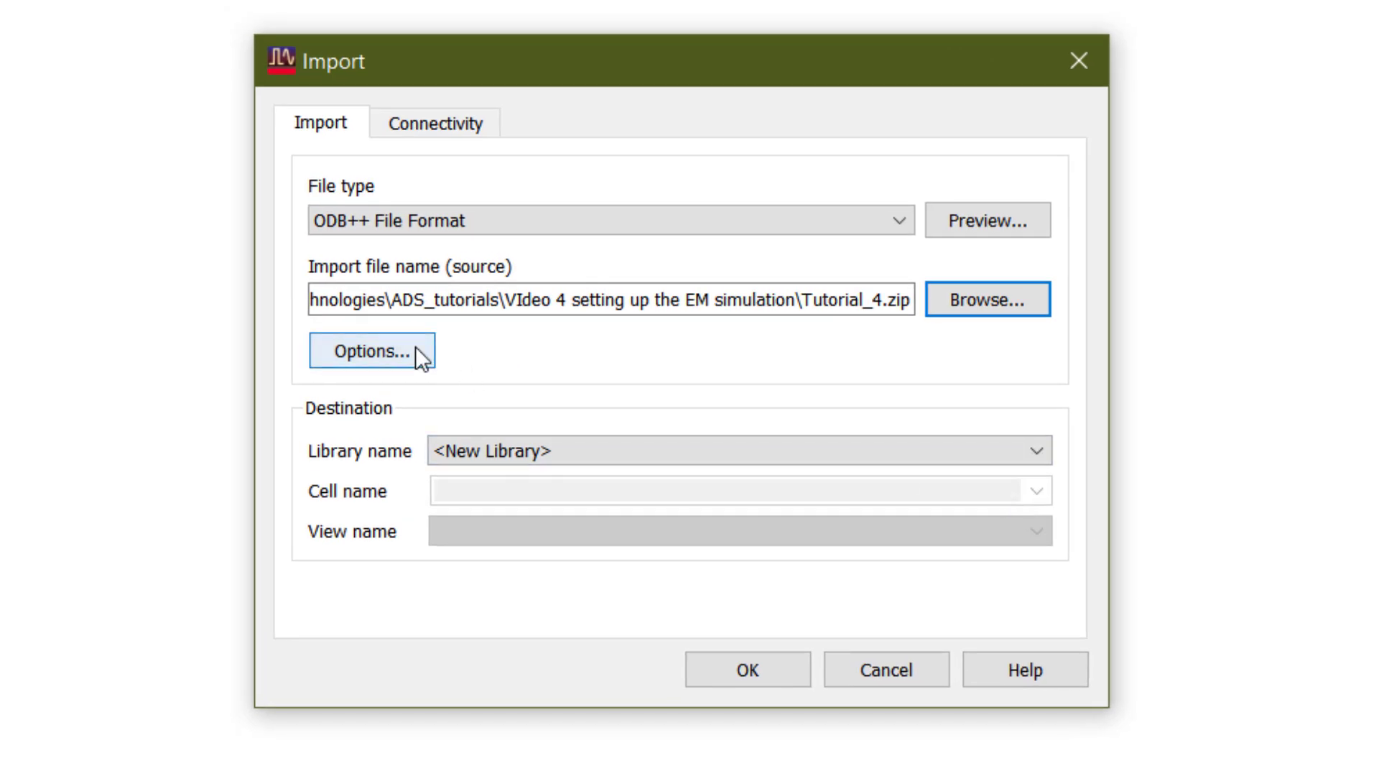
pyautogui.click(416, 347)
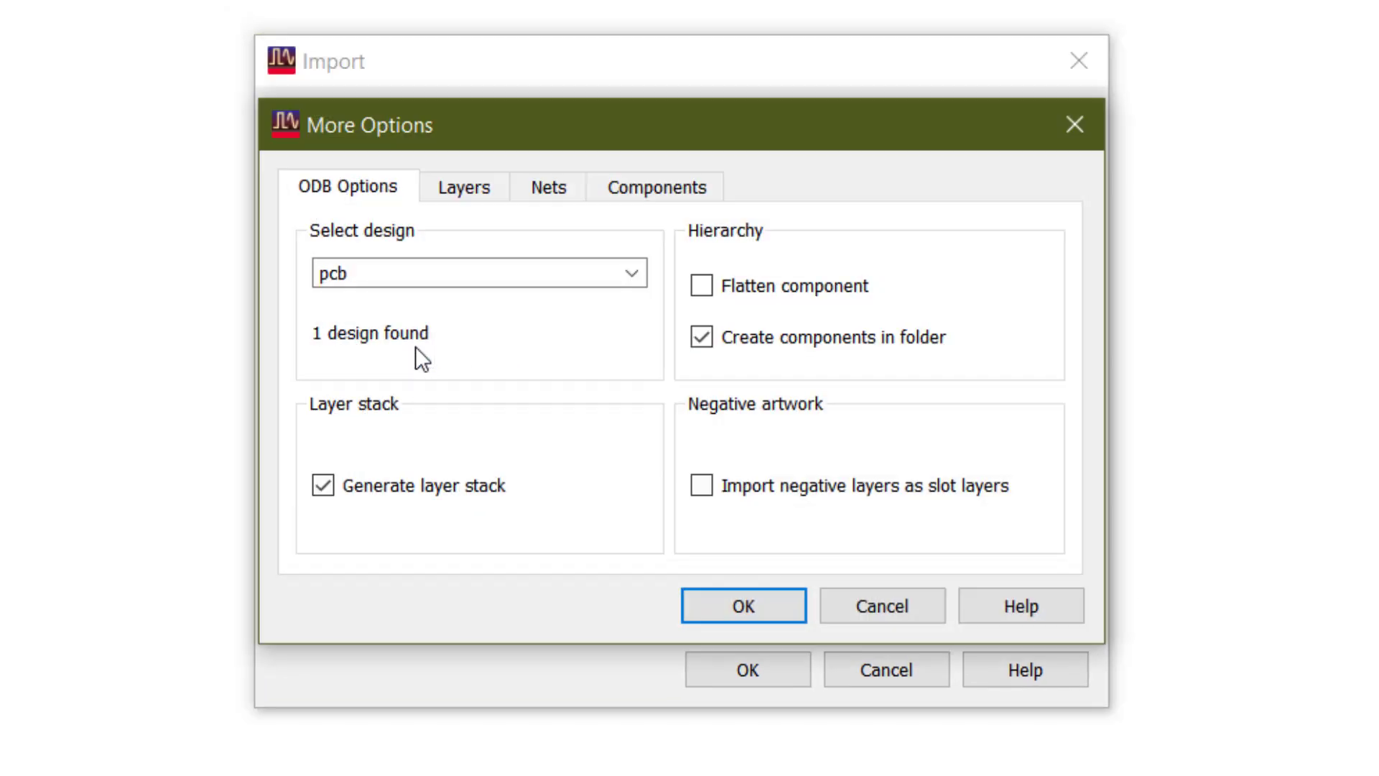
pyautogui.click(480, 185)
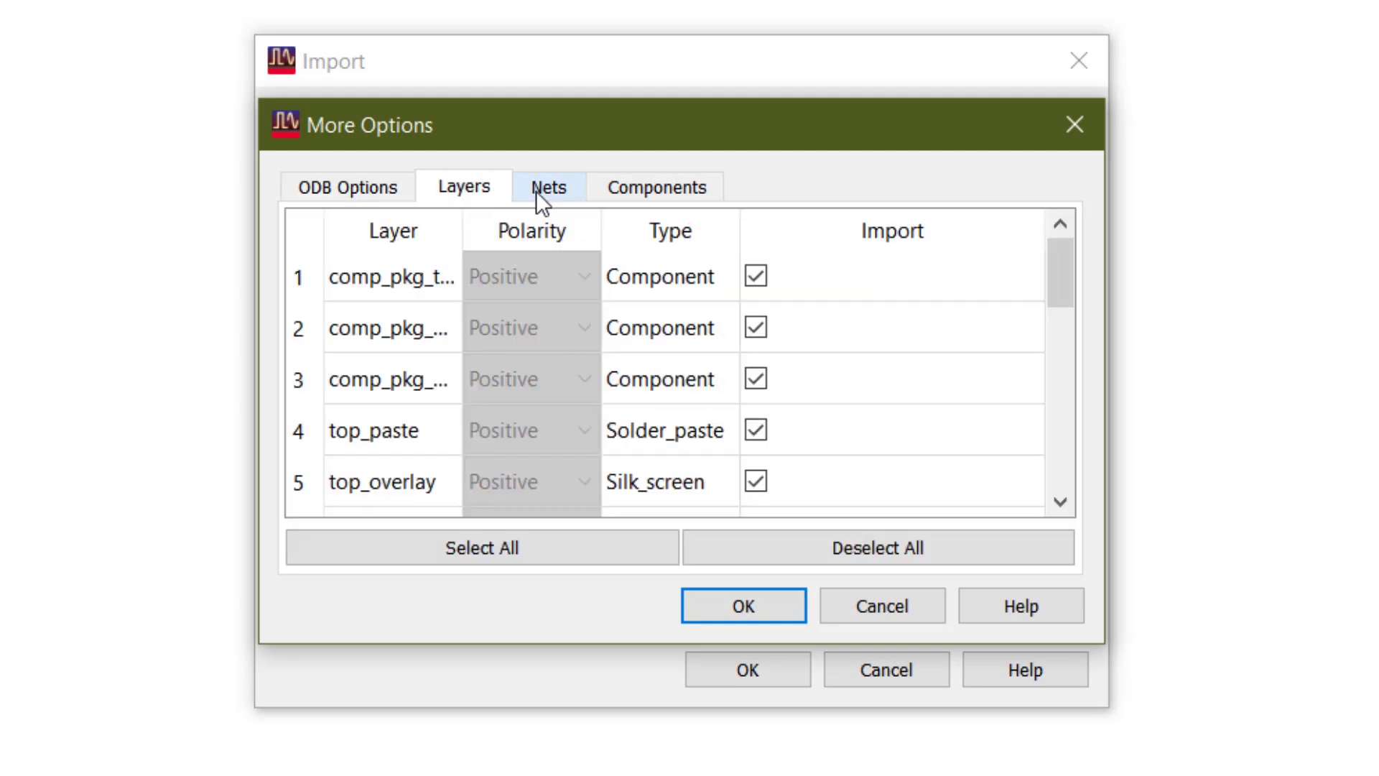
pyautogui.scroll(-1, 575, 327)
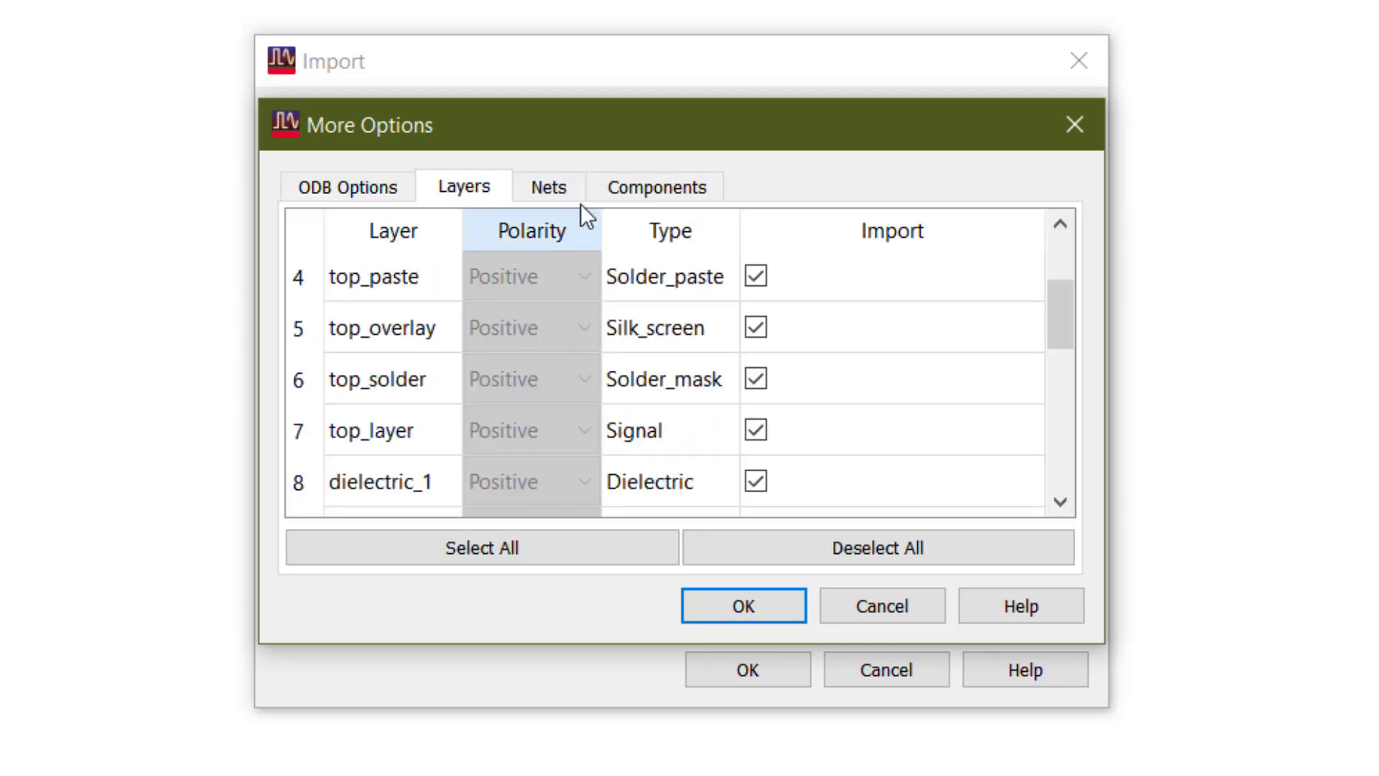
pyautogui.click(557, 187)
pyautogui.click(624, 185)
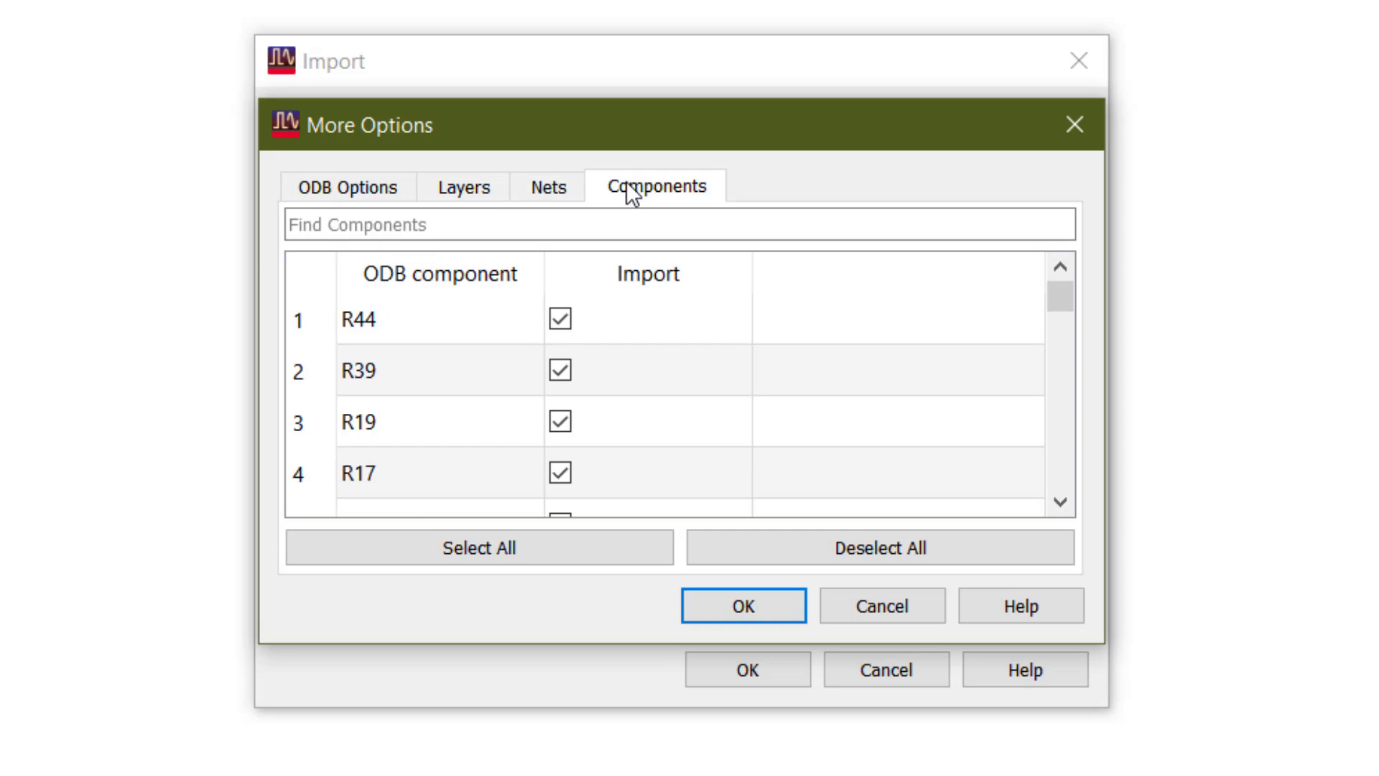
pyautogui.click(532, 183)
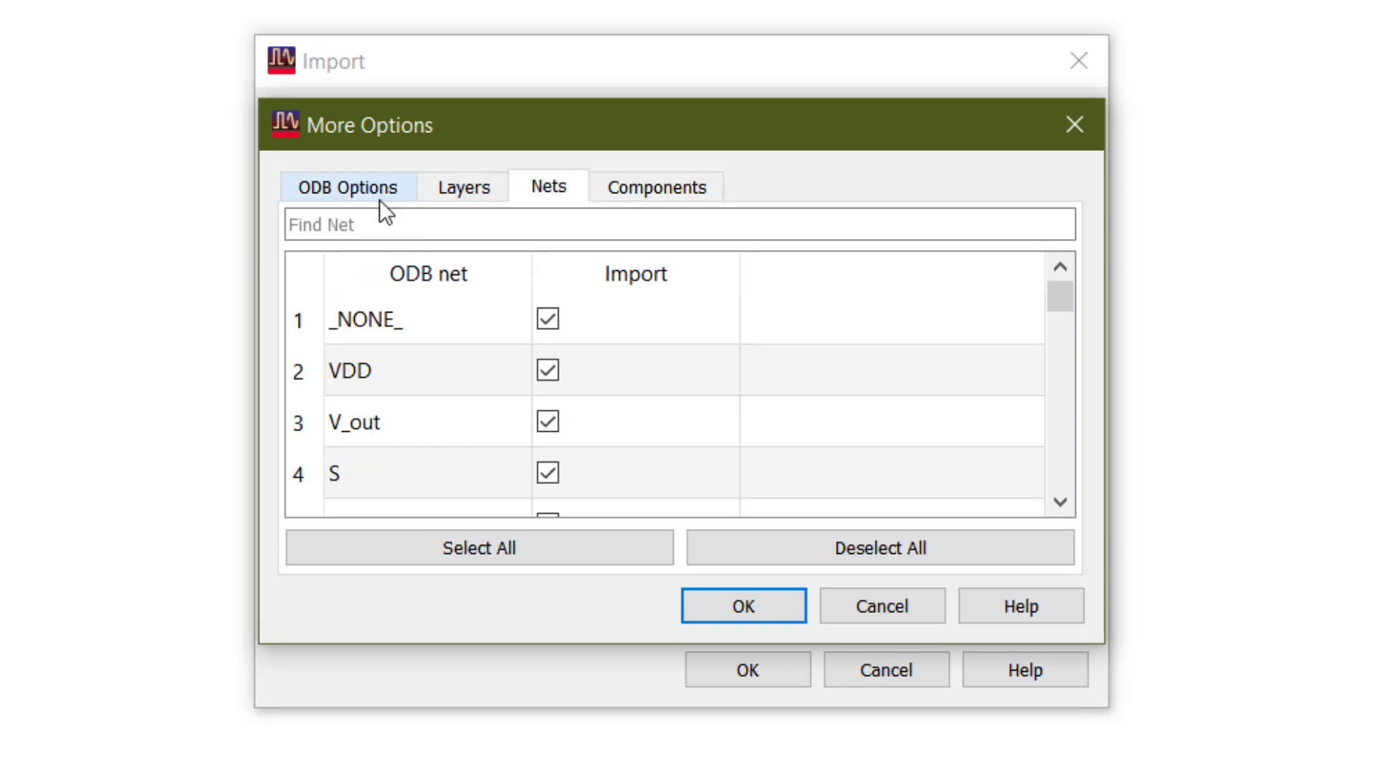
pyautogui.click(352, 190)
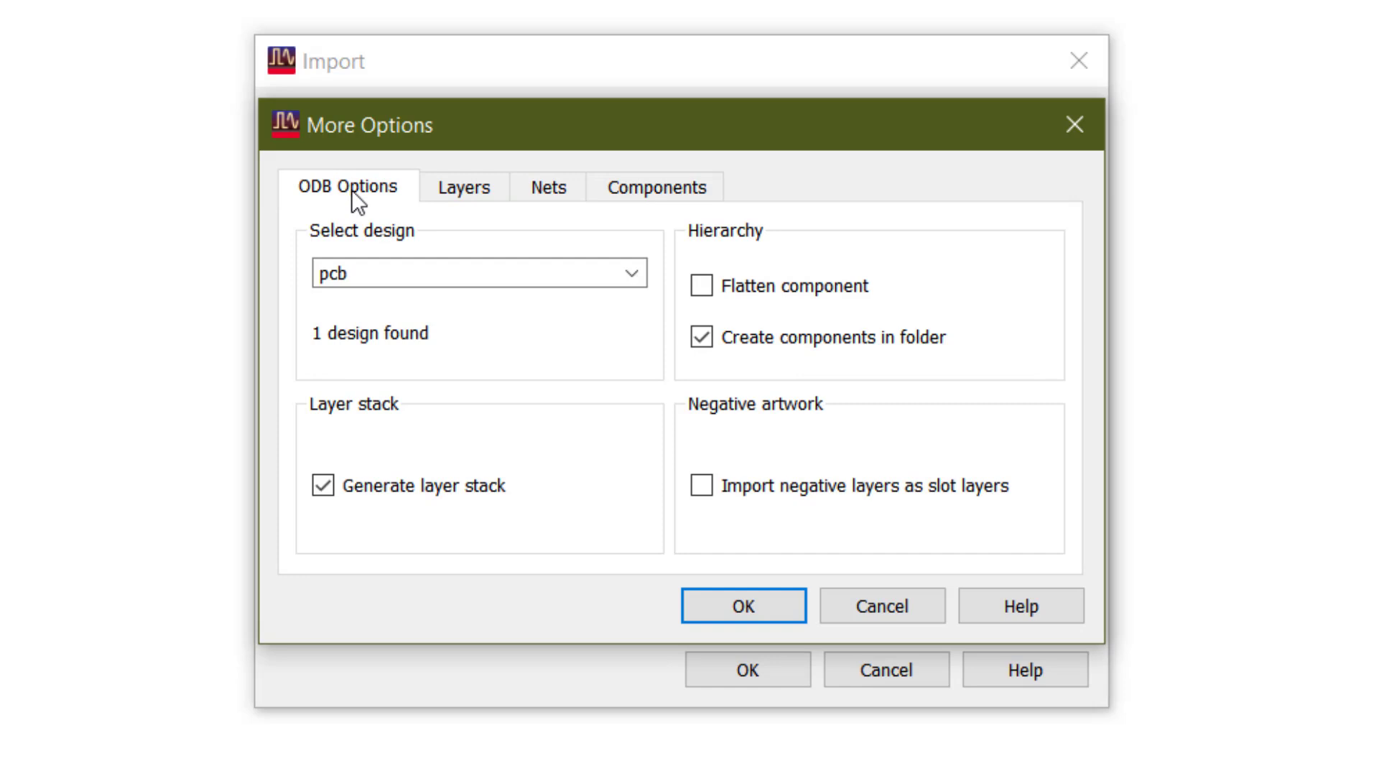
# Step: Import the ODB++ board into the new library Tutorial_41_lib, accepting the file's layer stack
pyautogui.click(730, 610)
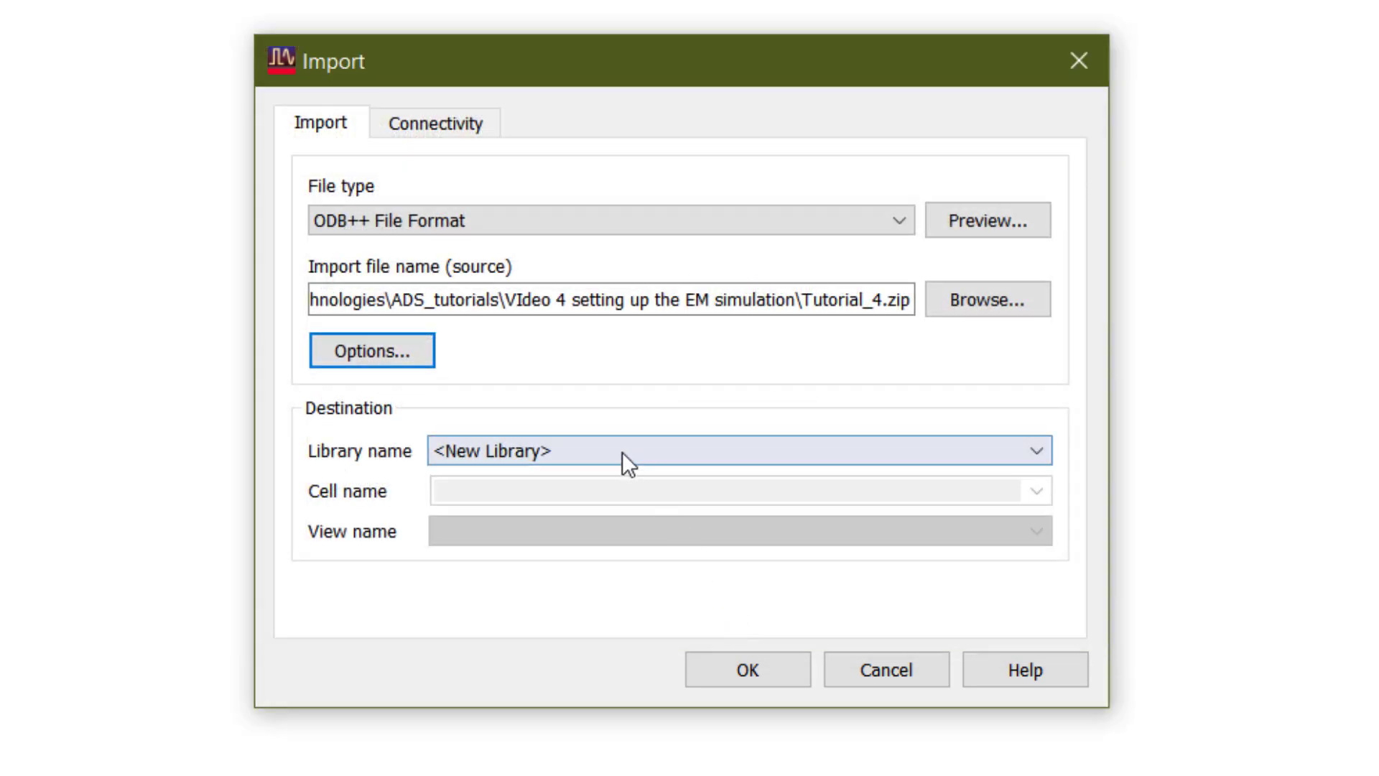
pyautogui.click(668, 454)
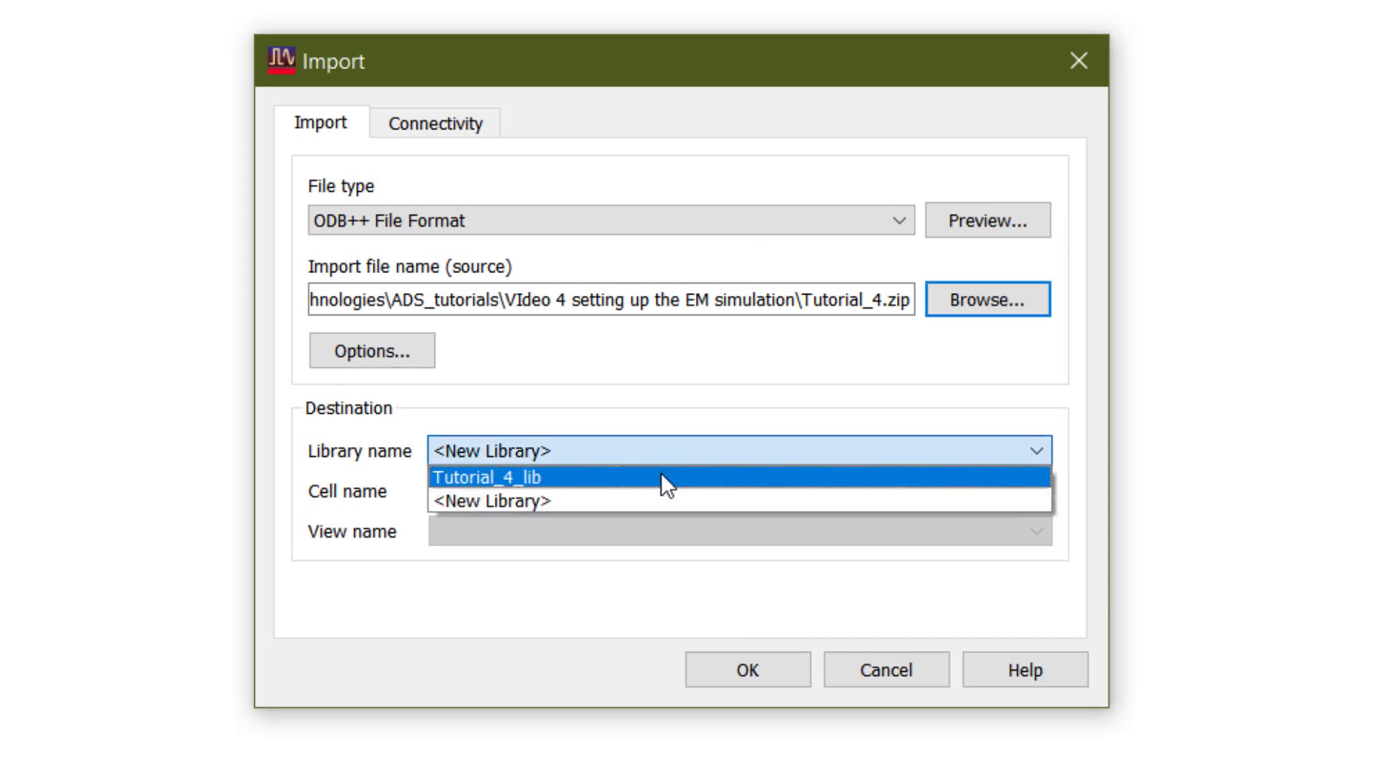
pyautogui.click(697, 402)
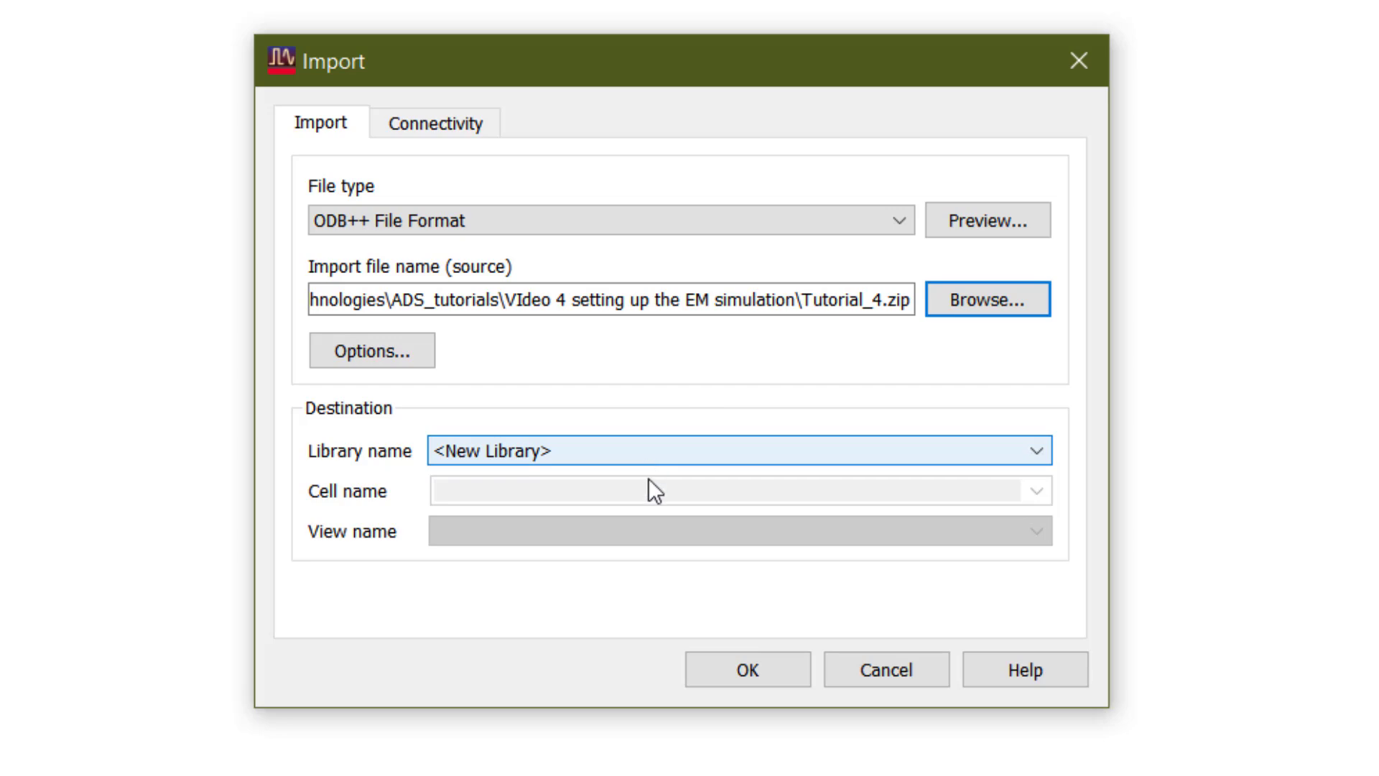
pyautogui.click(734, 666)
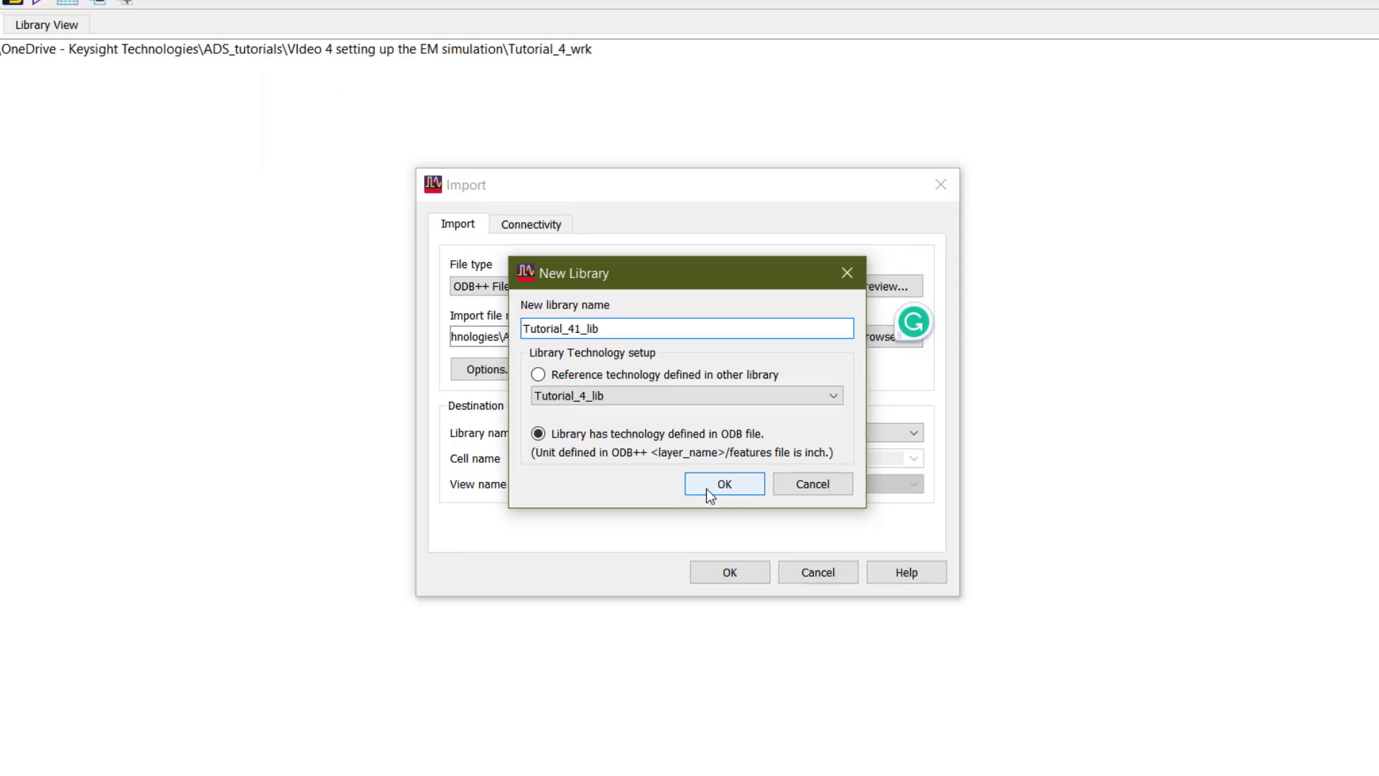
pyautogui.click(712, 537)
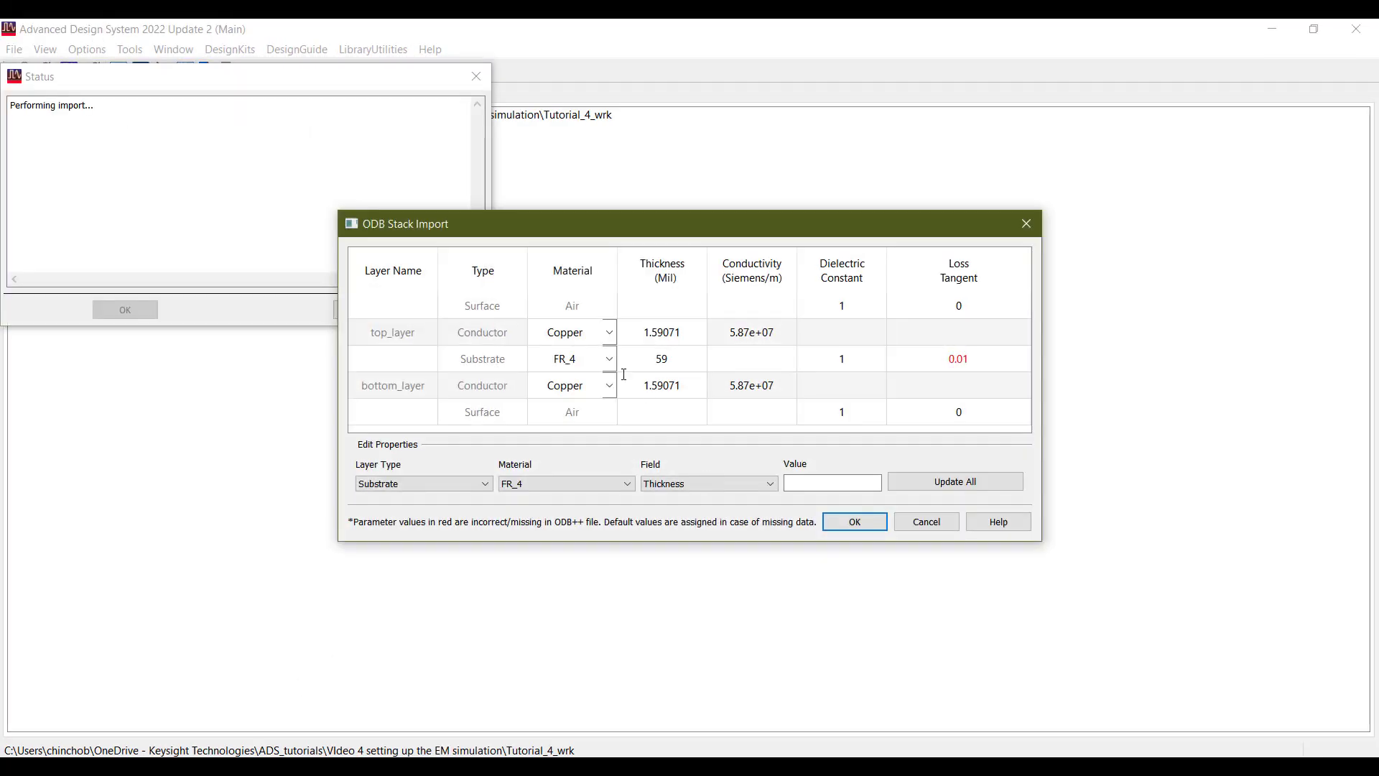
pyautogui.click(848, 523)
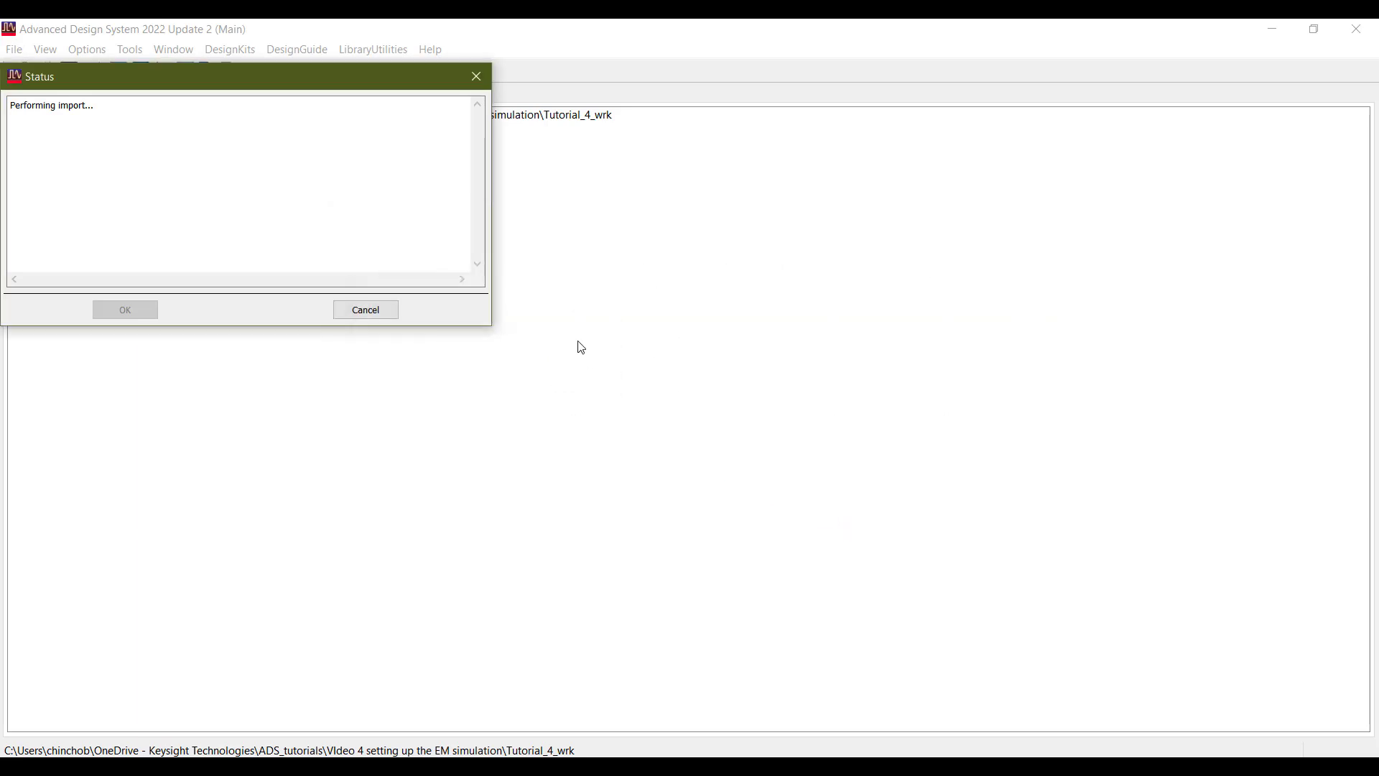
# Step: In Tutorial_4.subst, insert a cover below the bottom AIR layer and make that layer 100 mil thick
pyautogui.click(148, 307)
pyautogui.doubleClick(76, 173)
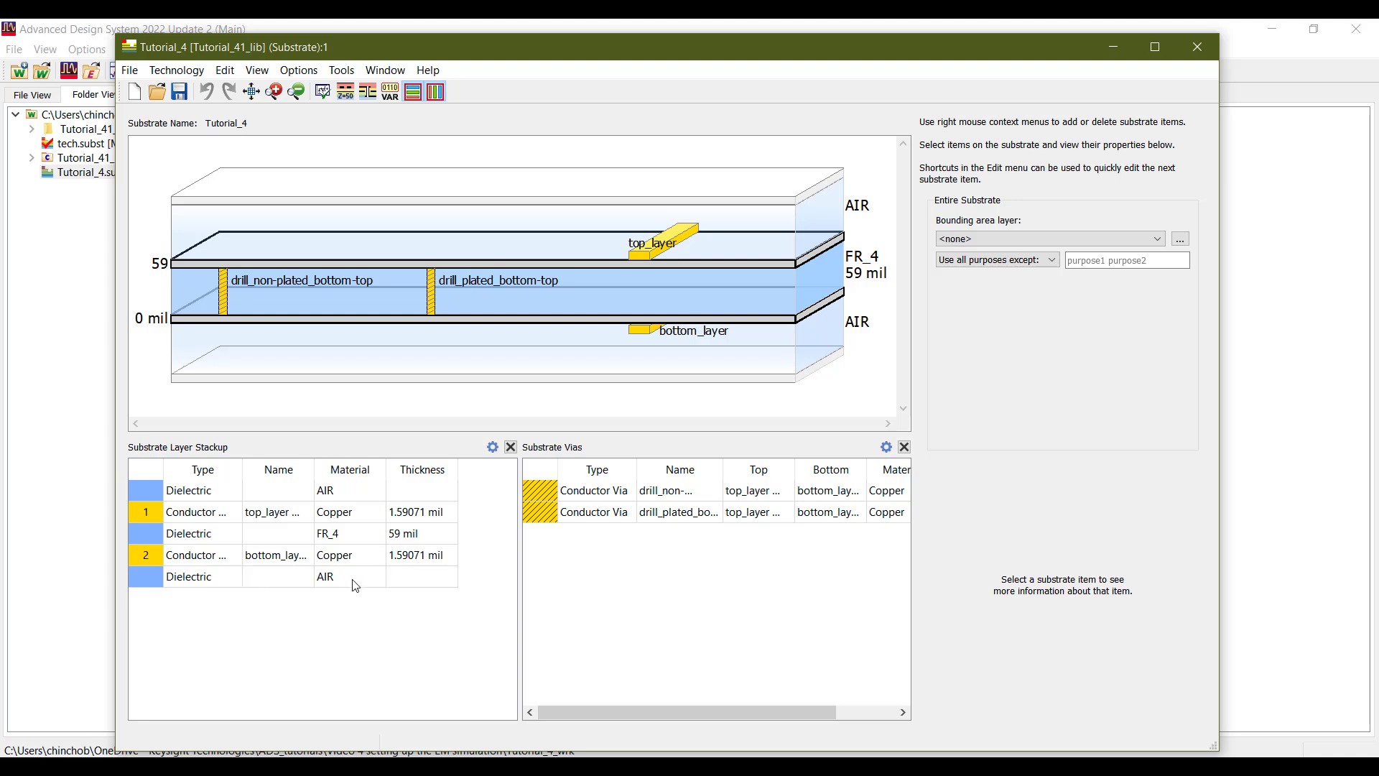
pyautogui.rightClick(152, 576)
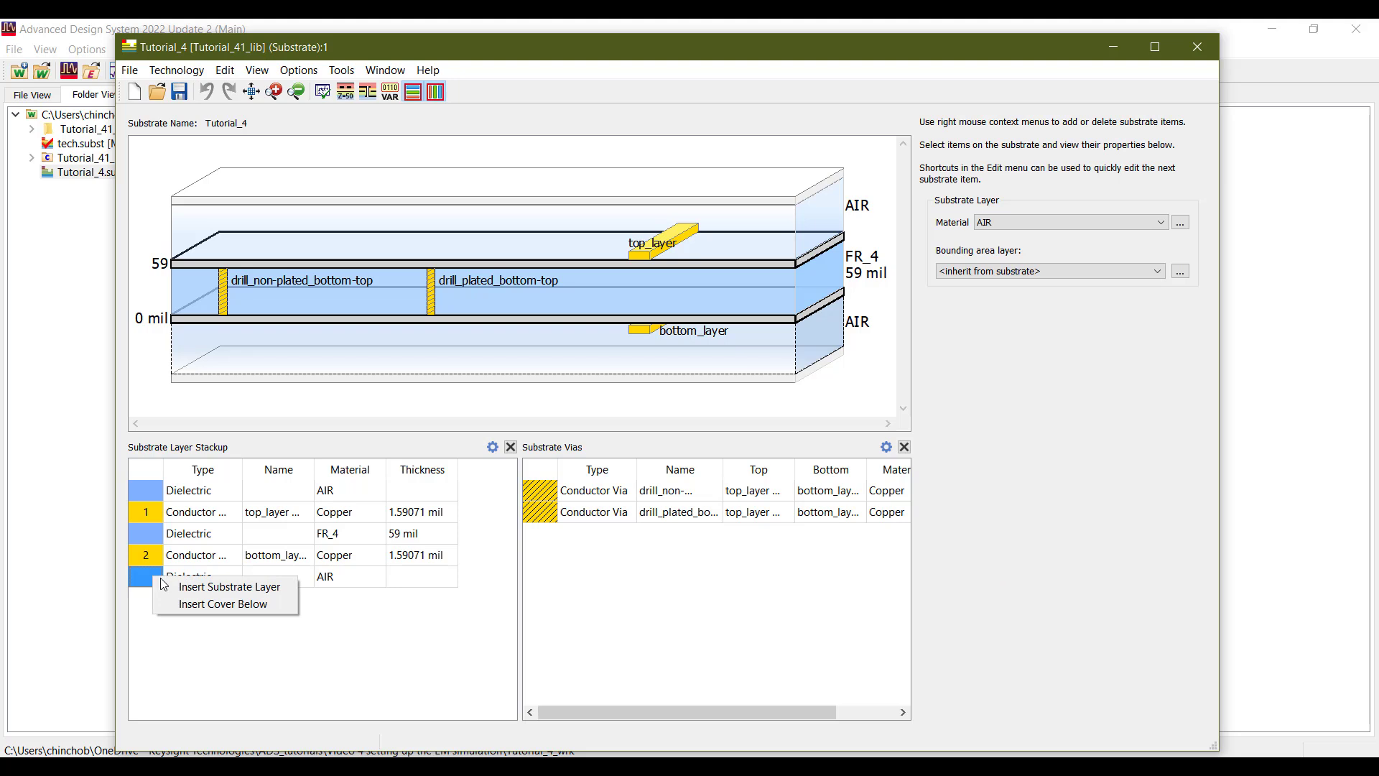
pyautogui.click(210, 607)
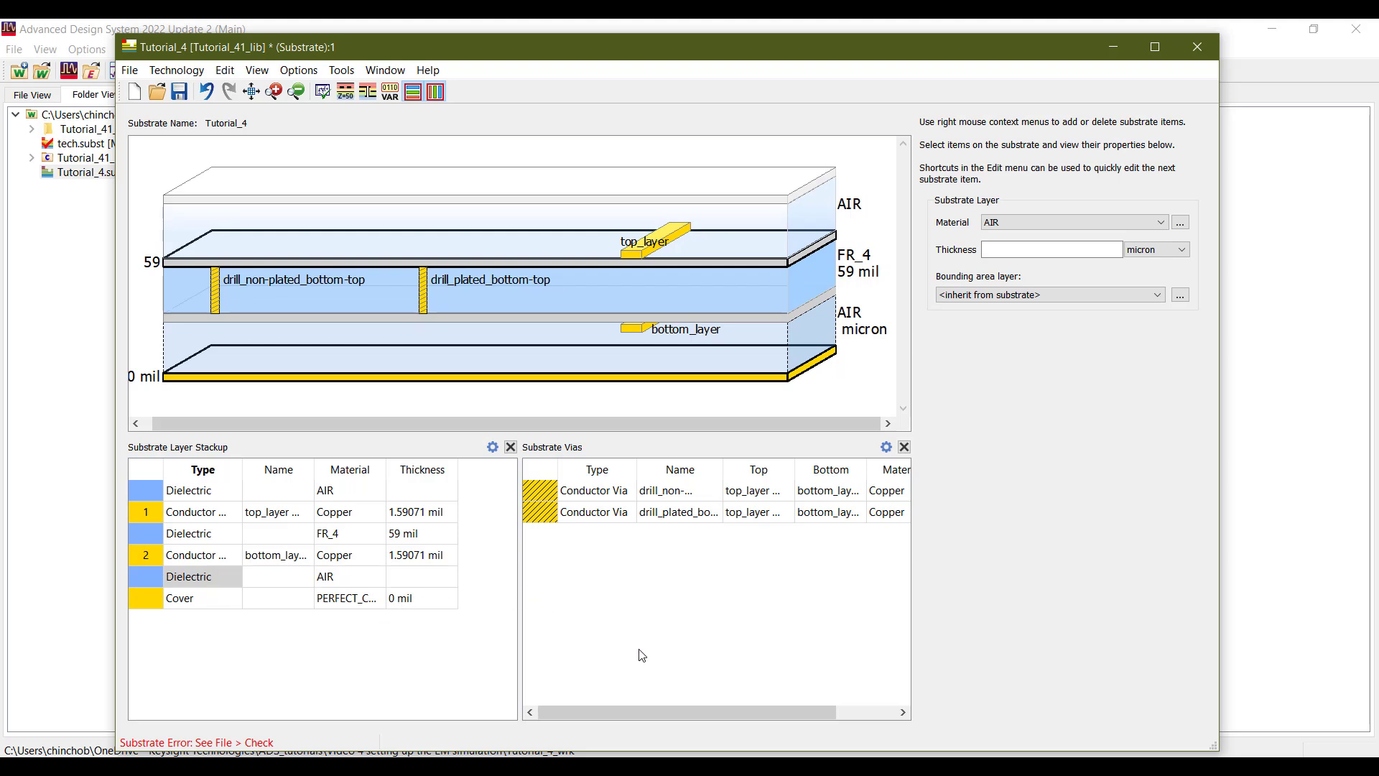
pyautogui.doubleClick(430, 578)
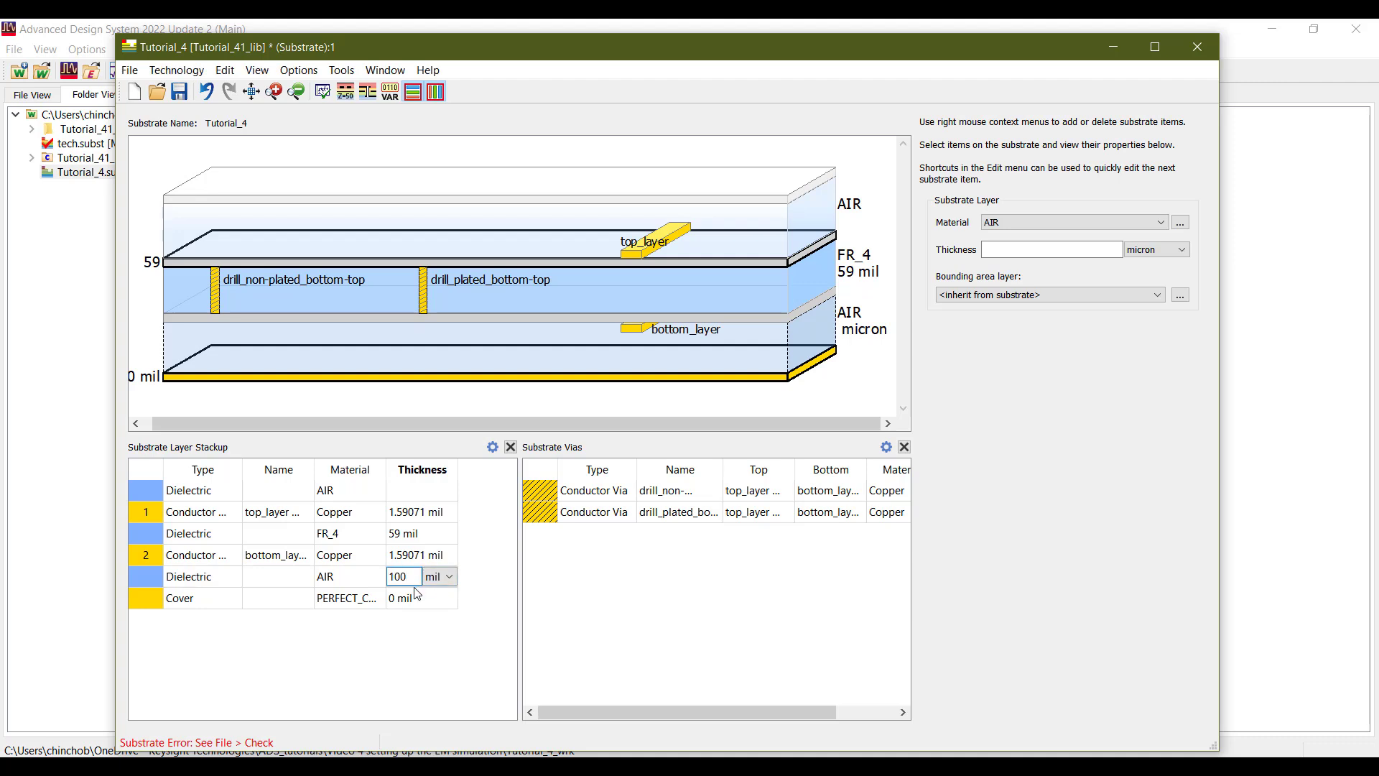
pyautogui.click(484, 660)
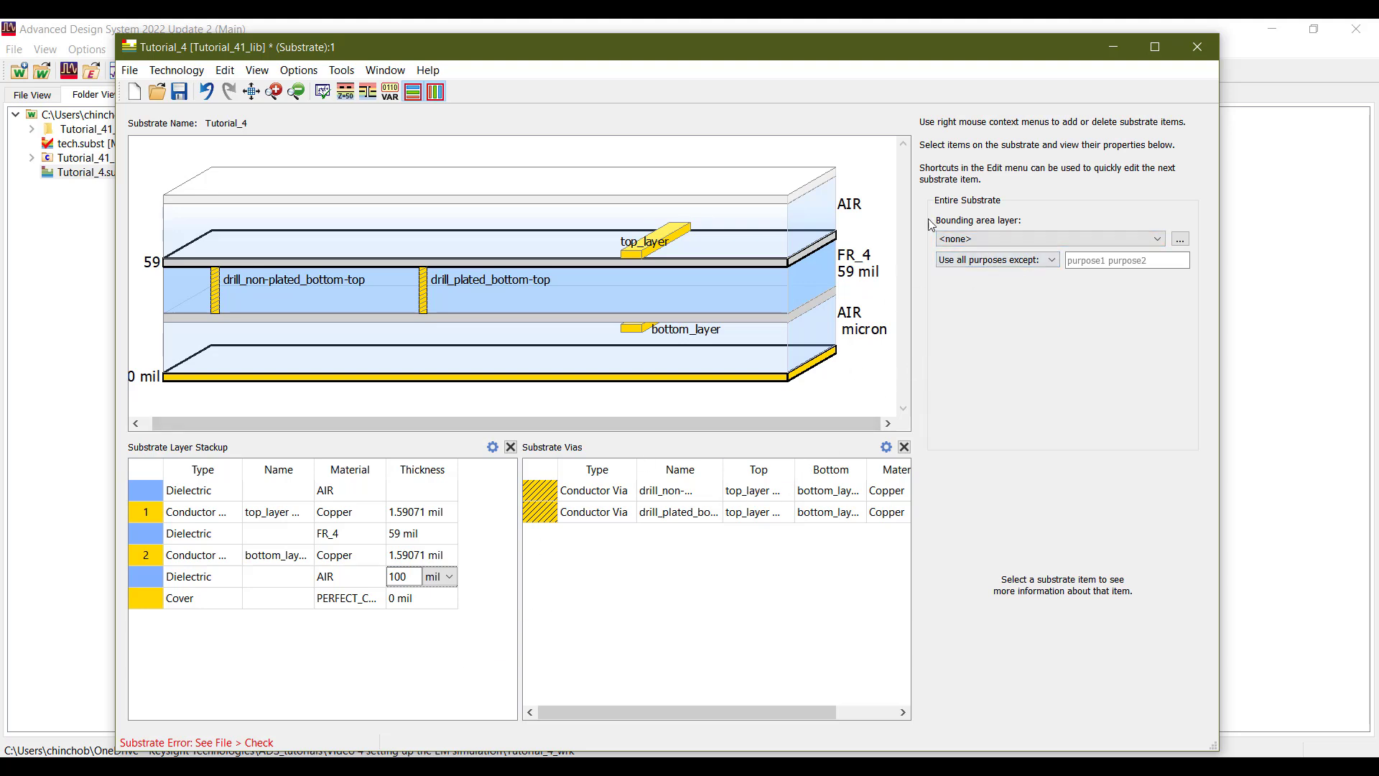
pyautogui.click(1196, 49)
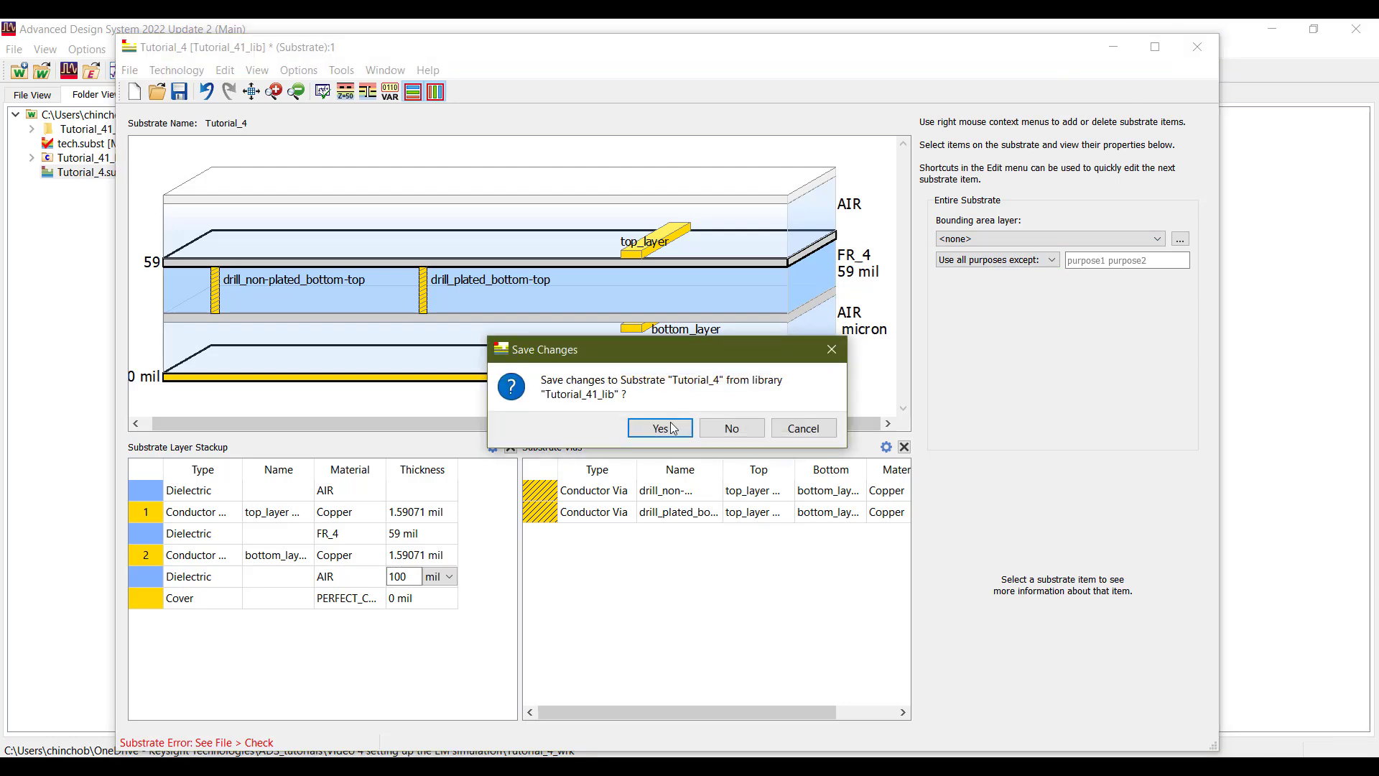
# Step: Save the substrate changes and expand the components library's resistor, 1206 capacitor and through-hole capacitor cells
pyautogui.click(670, 429)
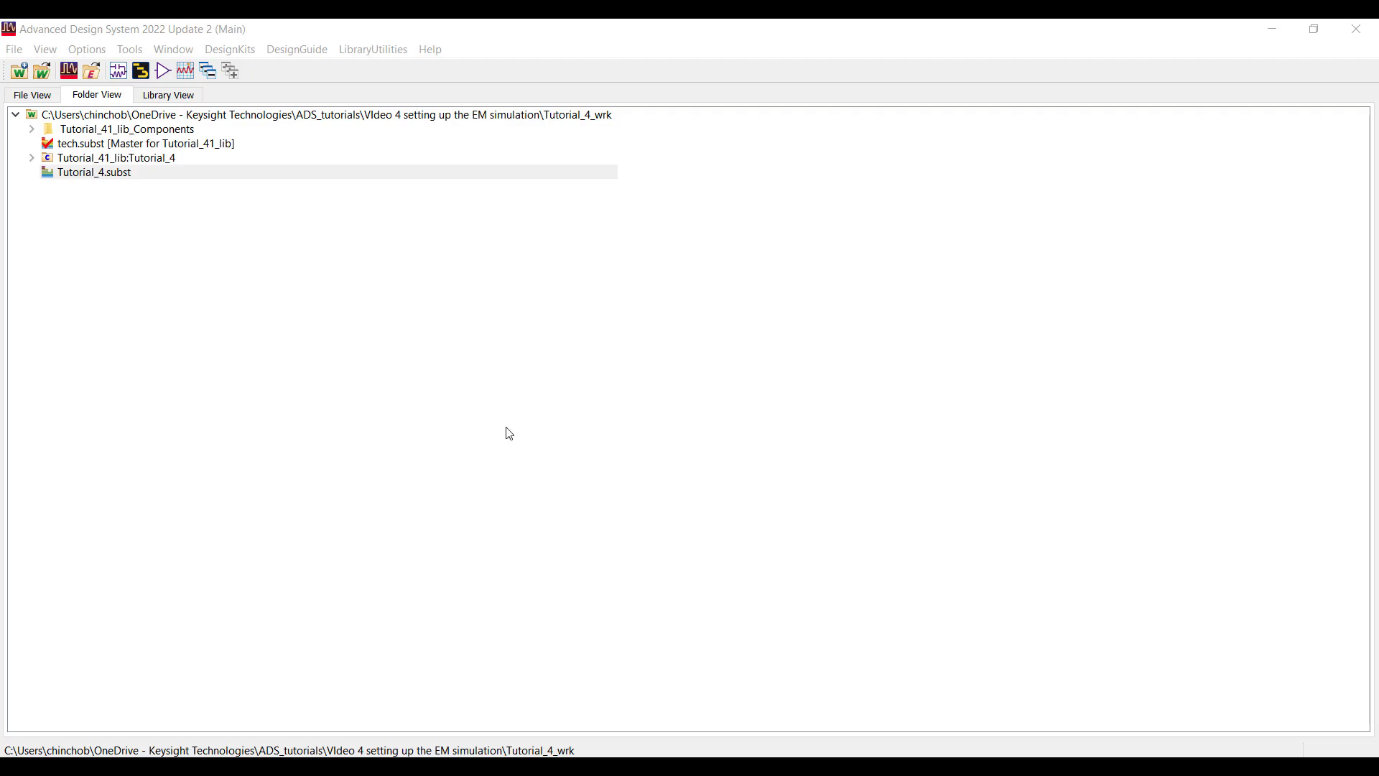
pyautogui.click(31, 130)
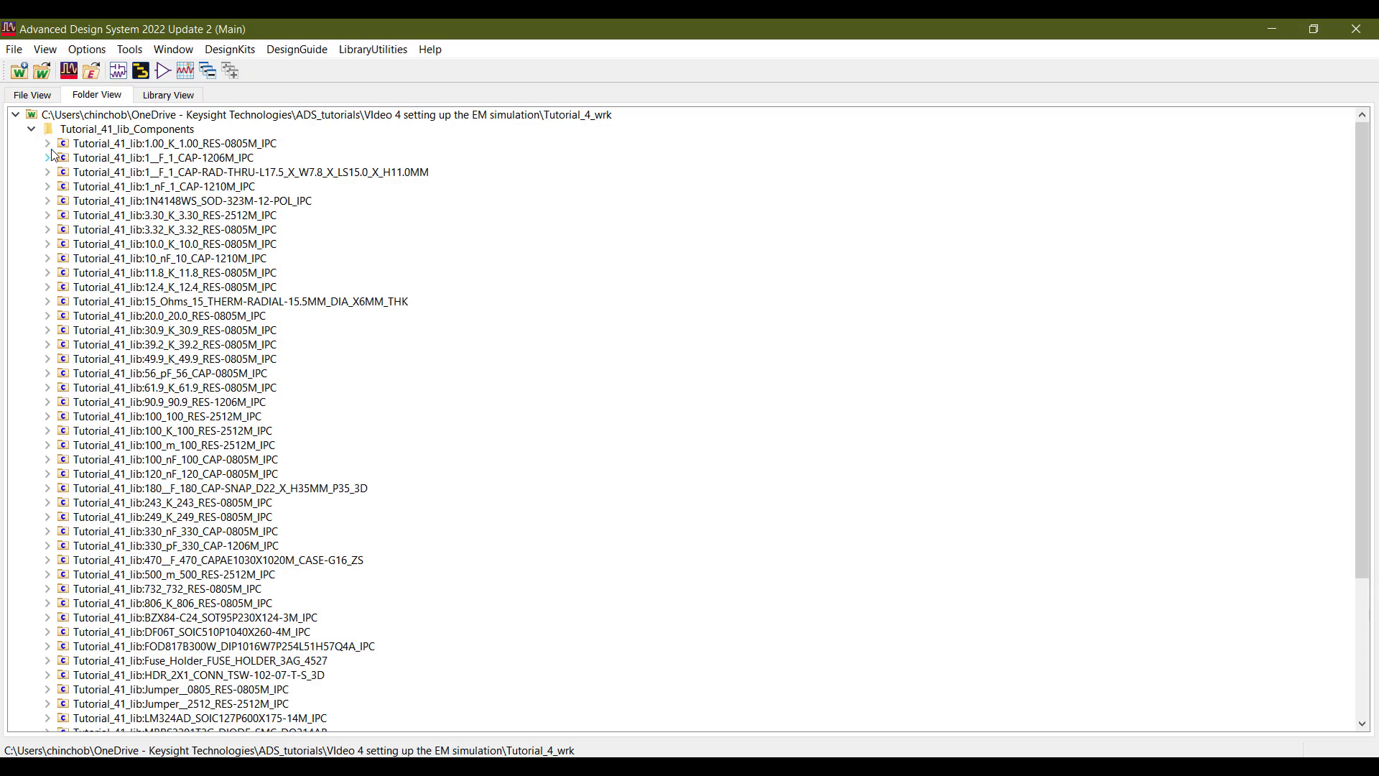
pyautogui.click(47, 144)
pyautogui.click(47, 172)
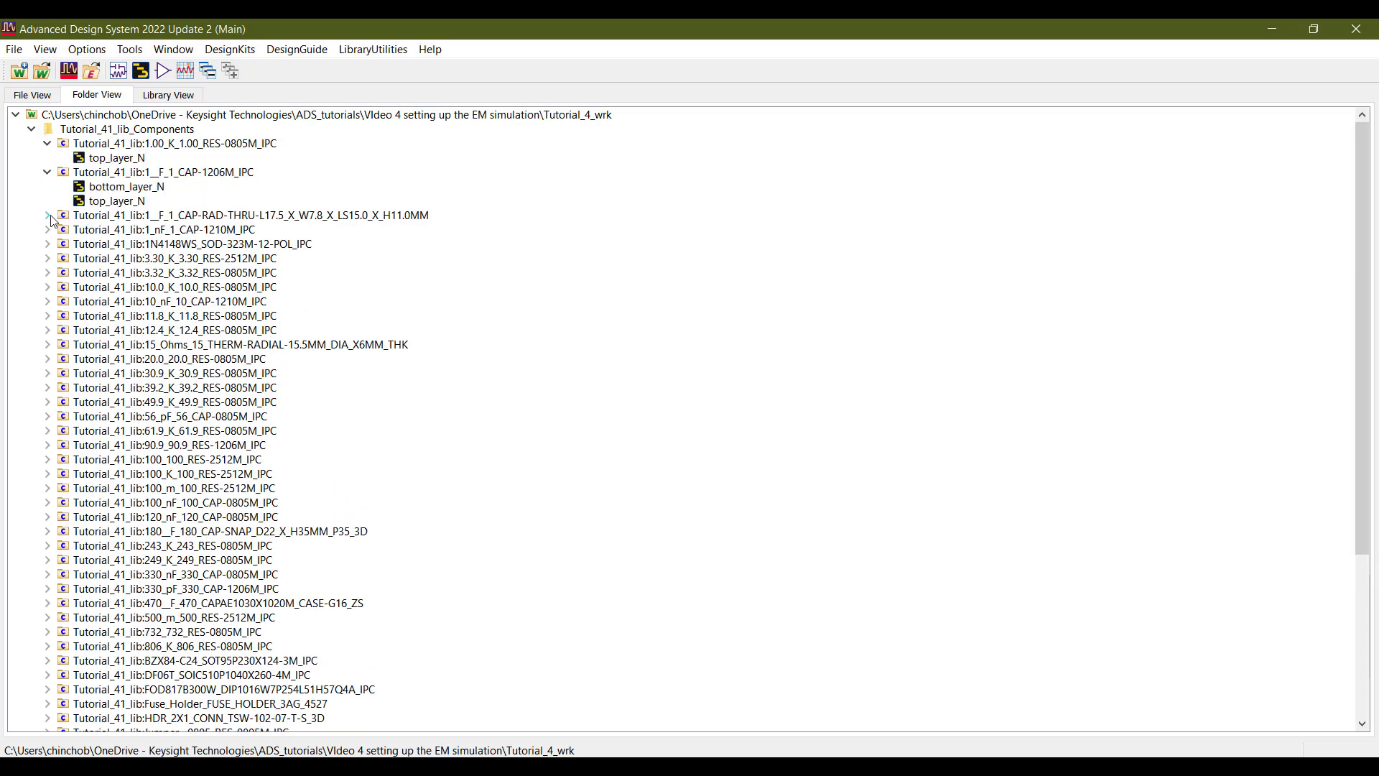
pyautogui.click(48, 216)
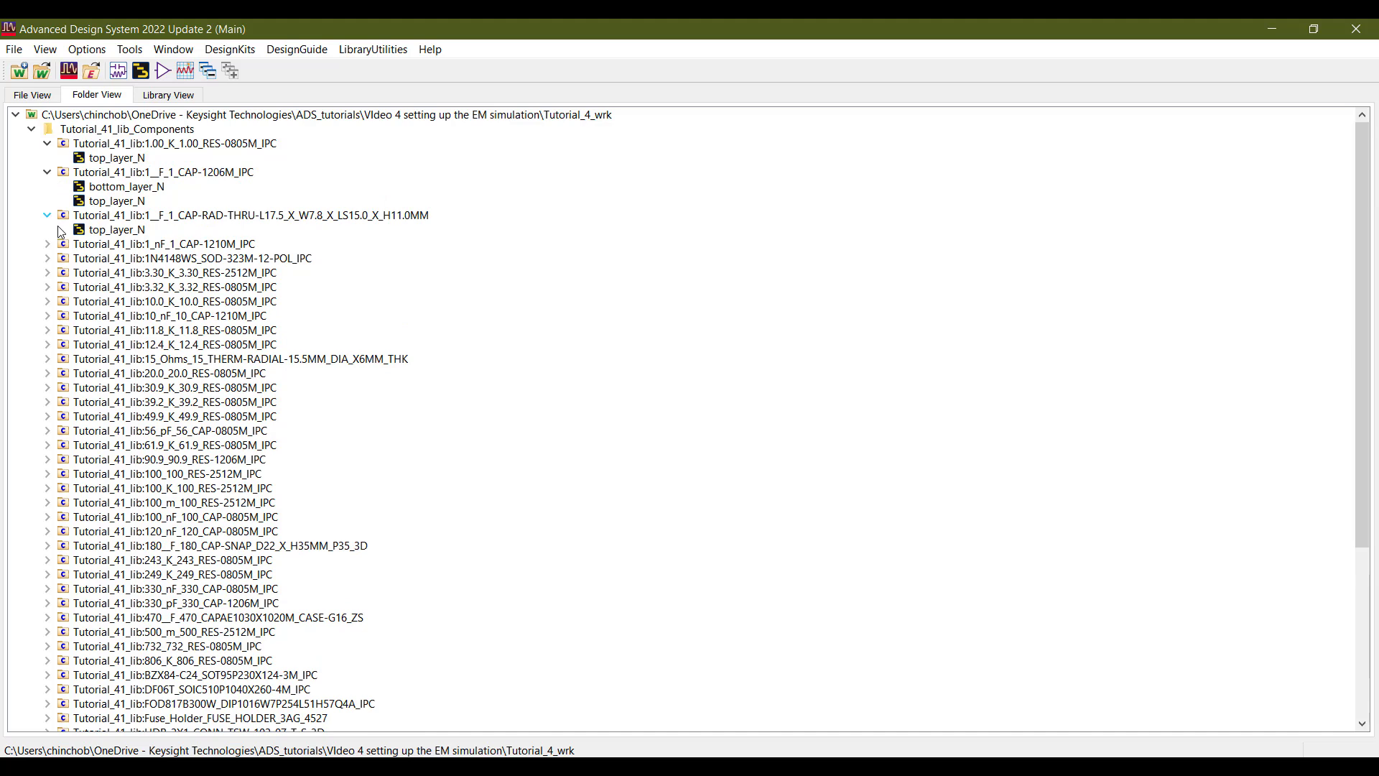
# Step: Inspect the 1.00_K resistor's top_layer_N footprint layout, closing and reopening it
pyautogui.click(121, 159)
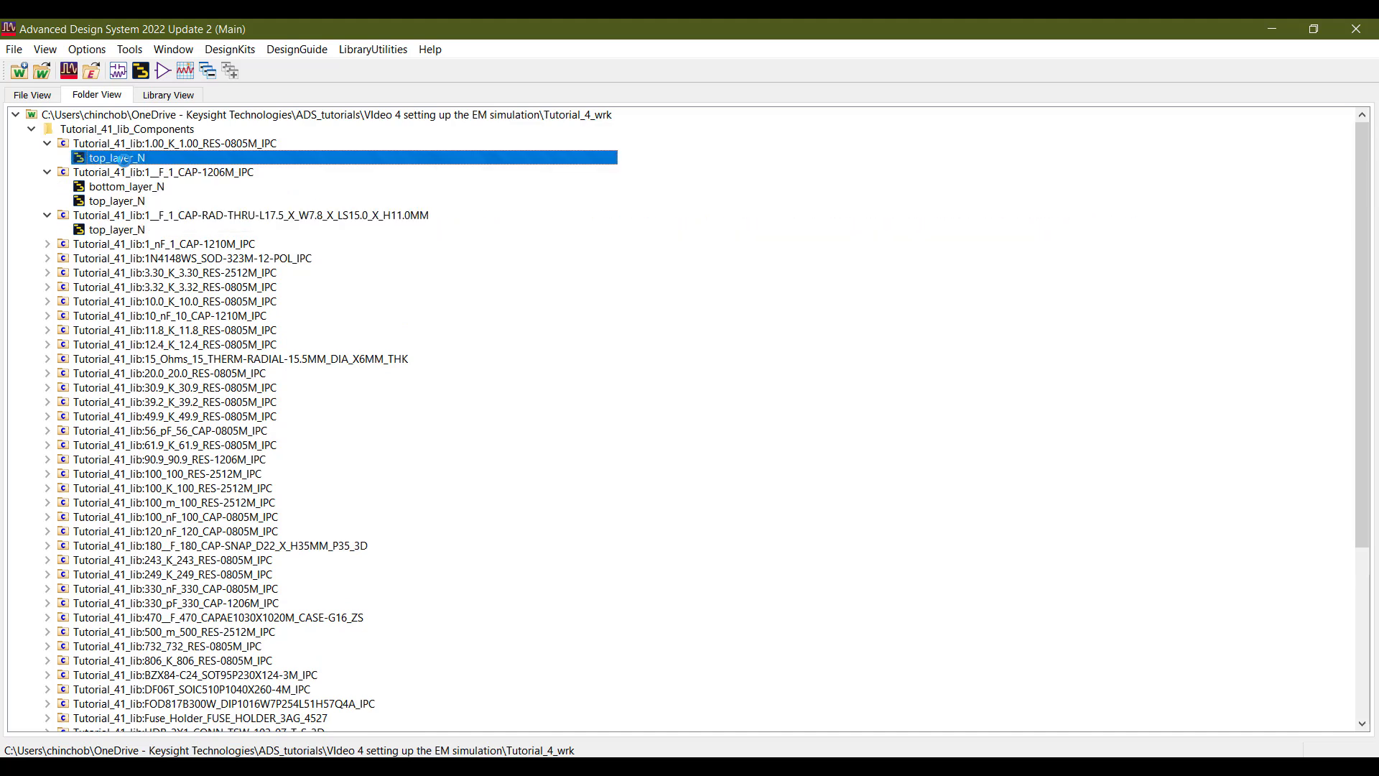
pyautogui.doubleClick(121, 159)
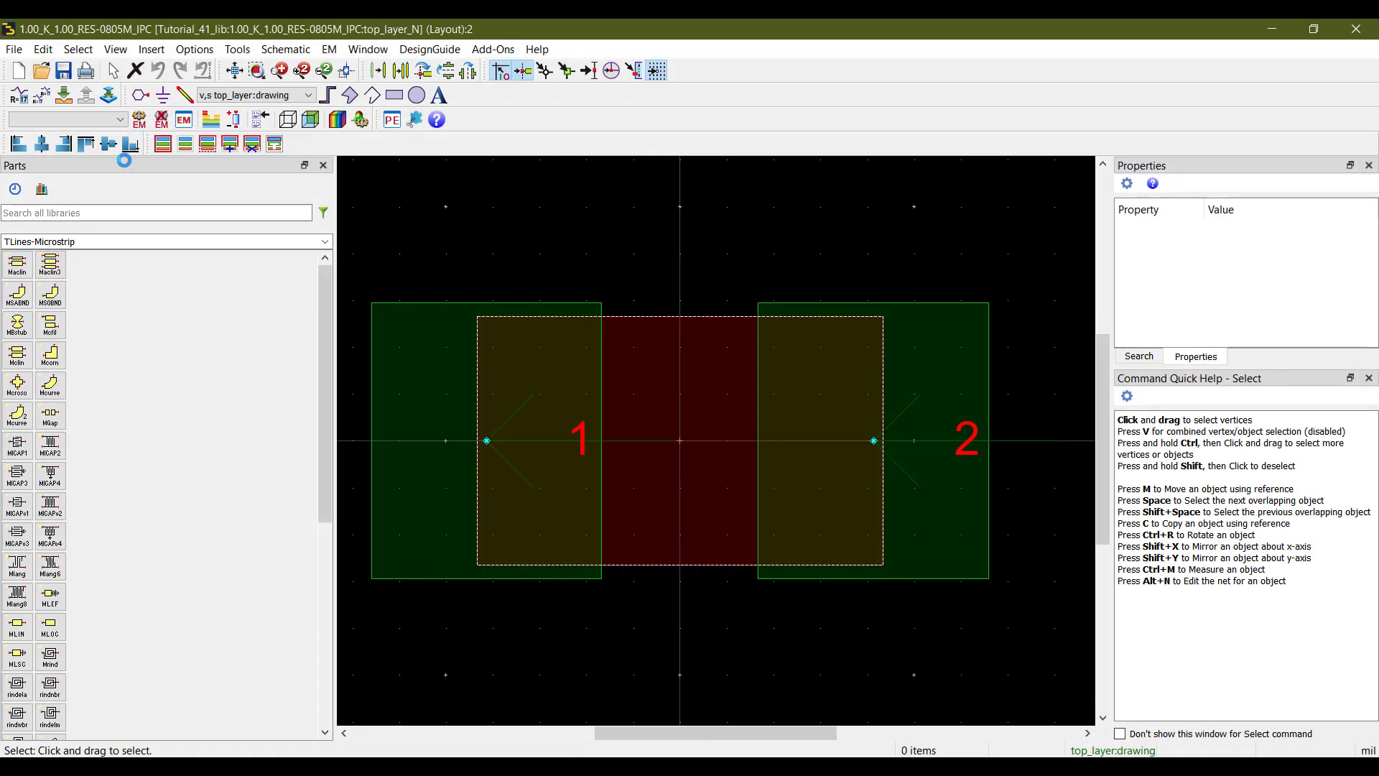
pyautogui.click(1356, 29)
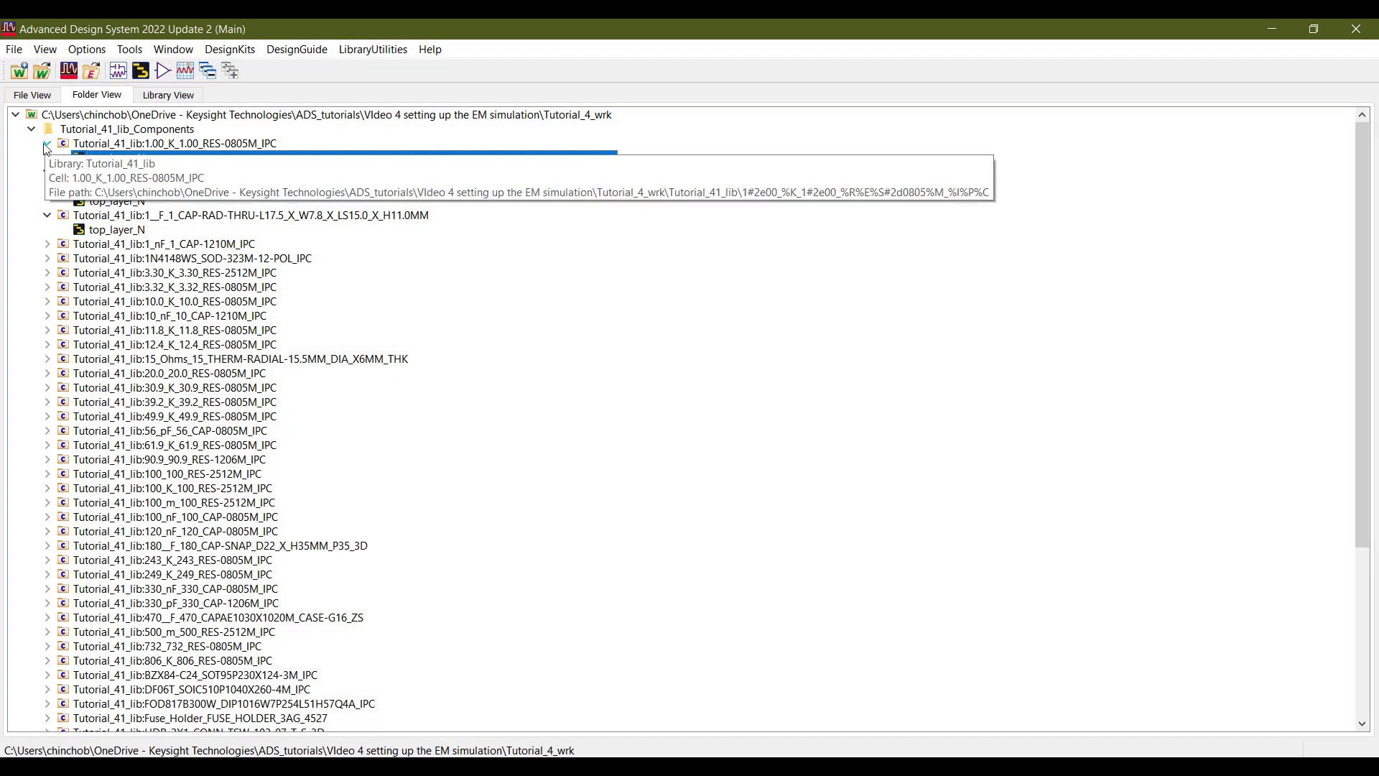
pyautogui.doubleClick(151, 158)
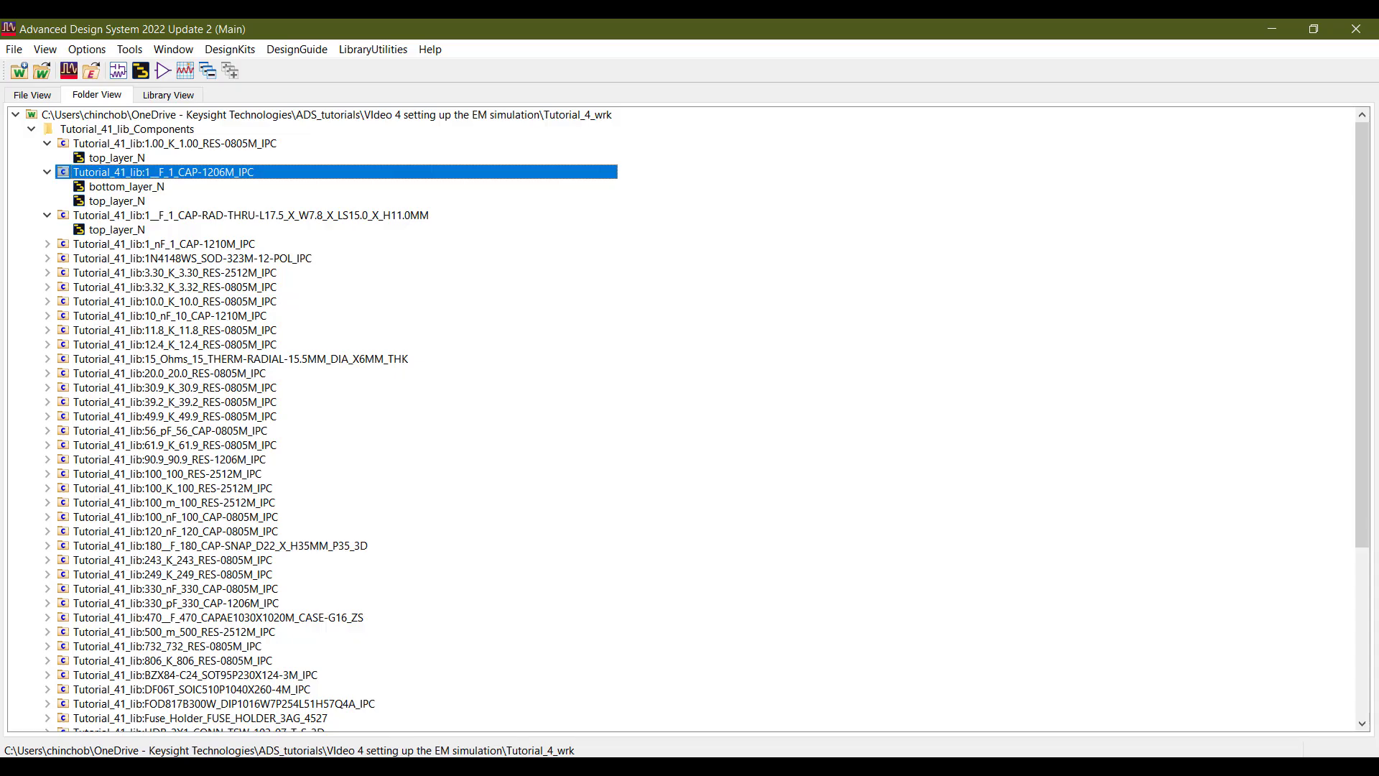
# Step: Create a new schematic view in the 1.00_K_1.00_RES-0805M_IPC cell
pyautogui.click(261, 147)
pyautogui.rightClick(265, 144)
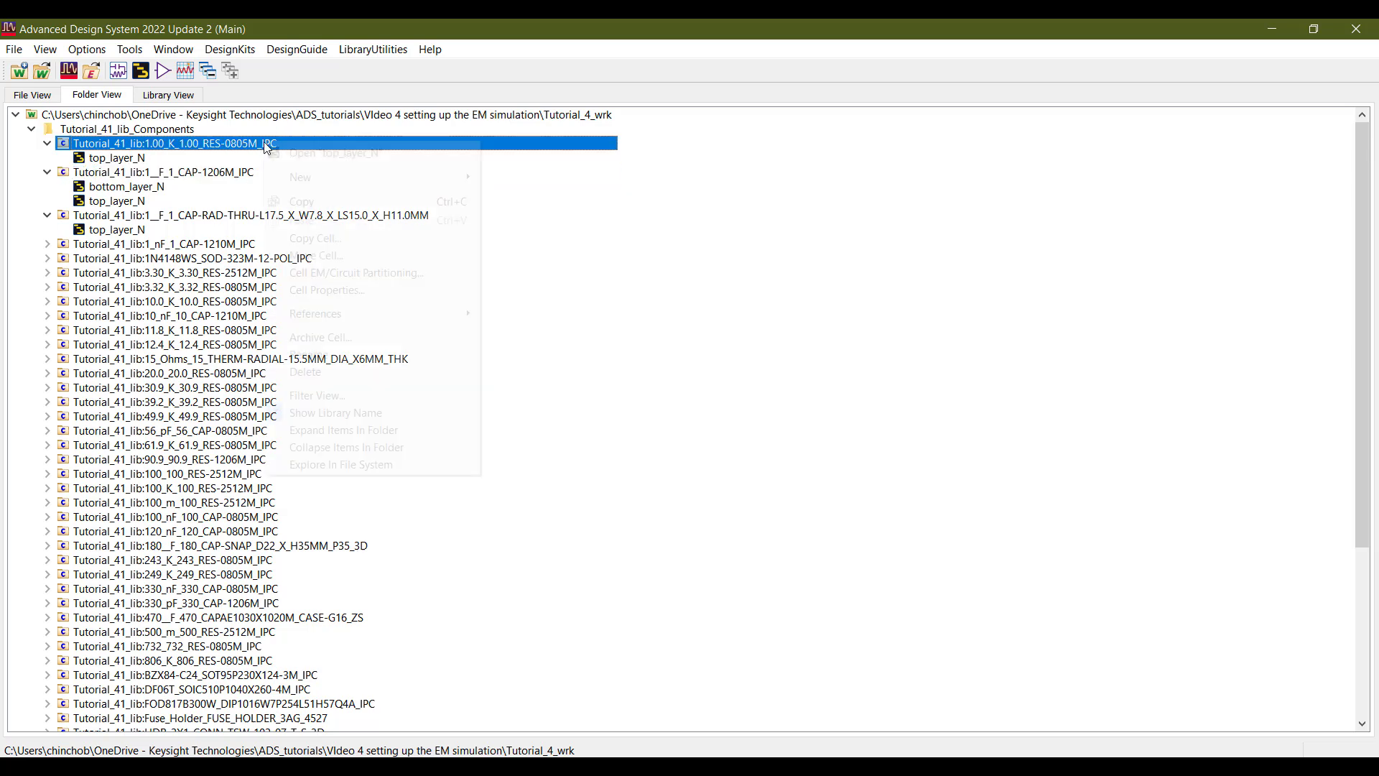
pyautogui.moveTo(347, 177)
pyautogui.click(544, 184)
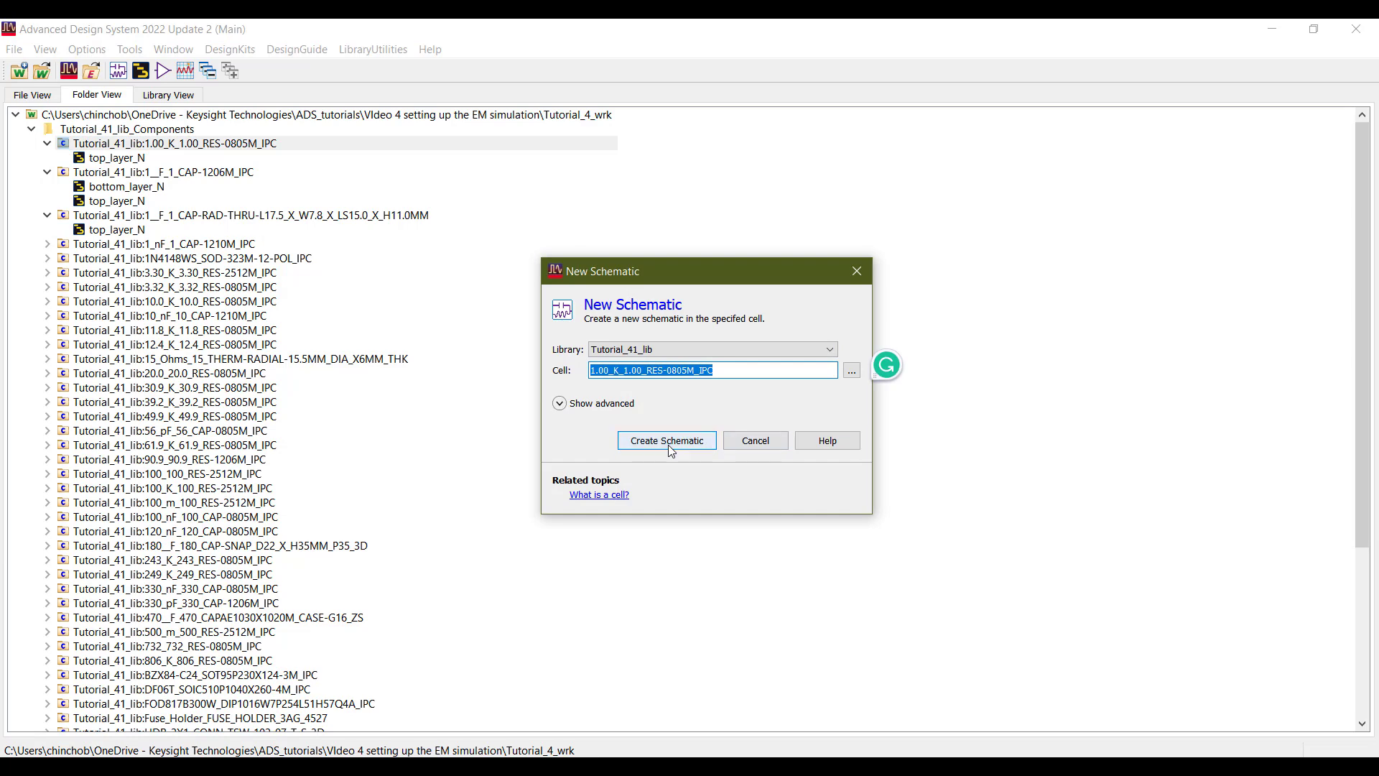
pyautogui.click(668, 445)
# Step: Search the parts list for R and place one resistor on the schematic
pyautogui.click(29, 164)
pyautogui.write('Re')
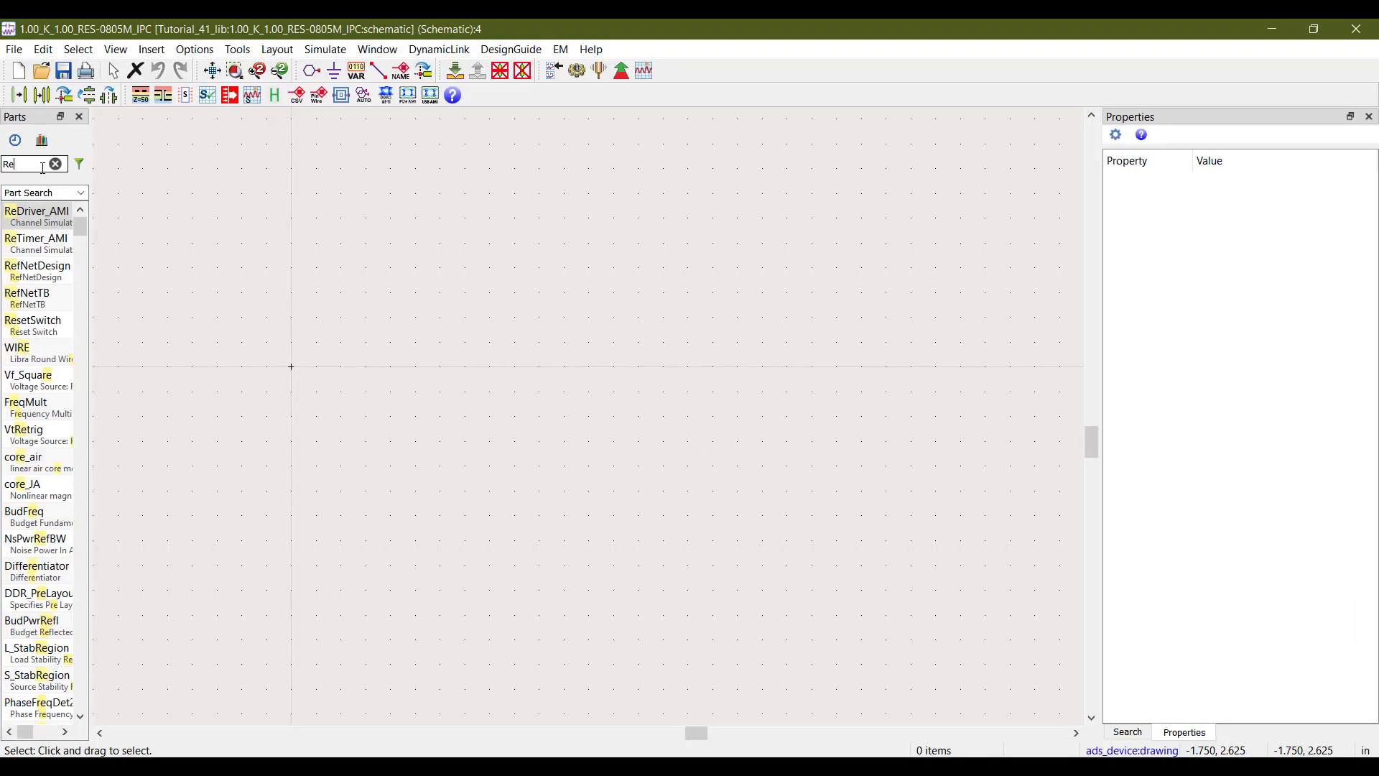
pyautogui.press('BackSpace')
pyautogui.click(37, 213)
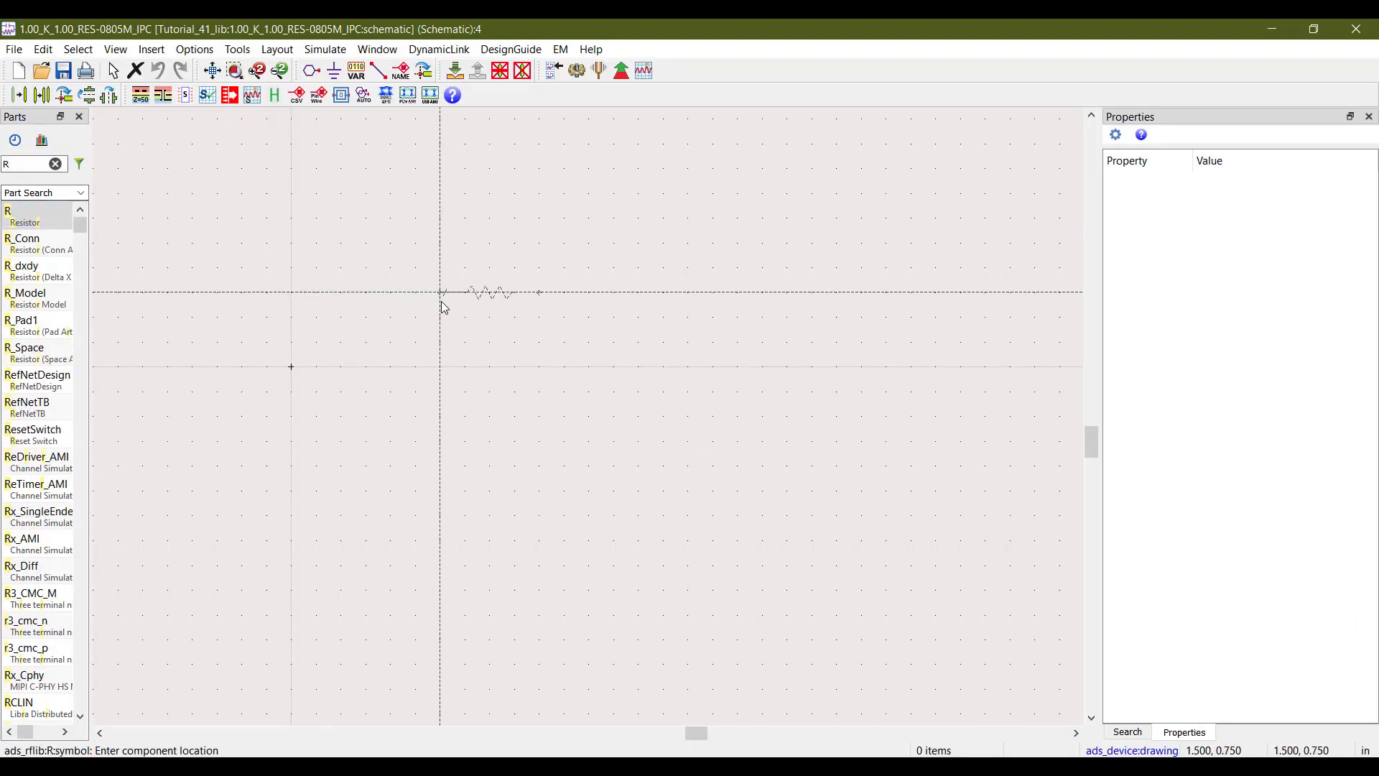
pyautogui.click(429, 343)
pyautogui.rightClick(467, 286)
pyautogui.click(495, 293)
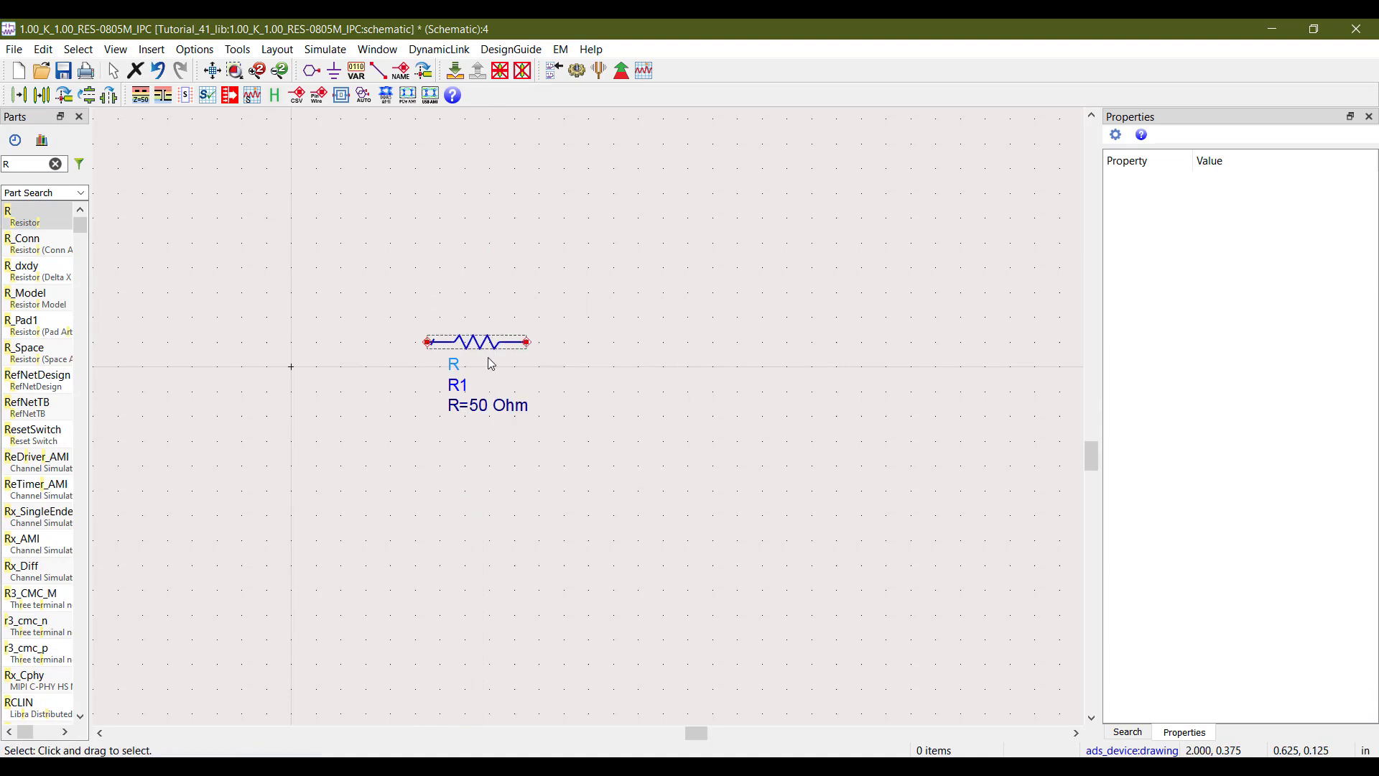
# Step: Set the resistor to 1000 Ohm and auto-add ports P1 and P2 to it
pyautogui.doubleClick(479, 406)
pyautogui.write('1000')
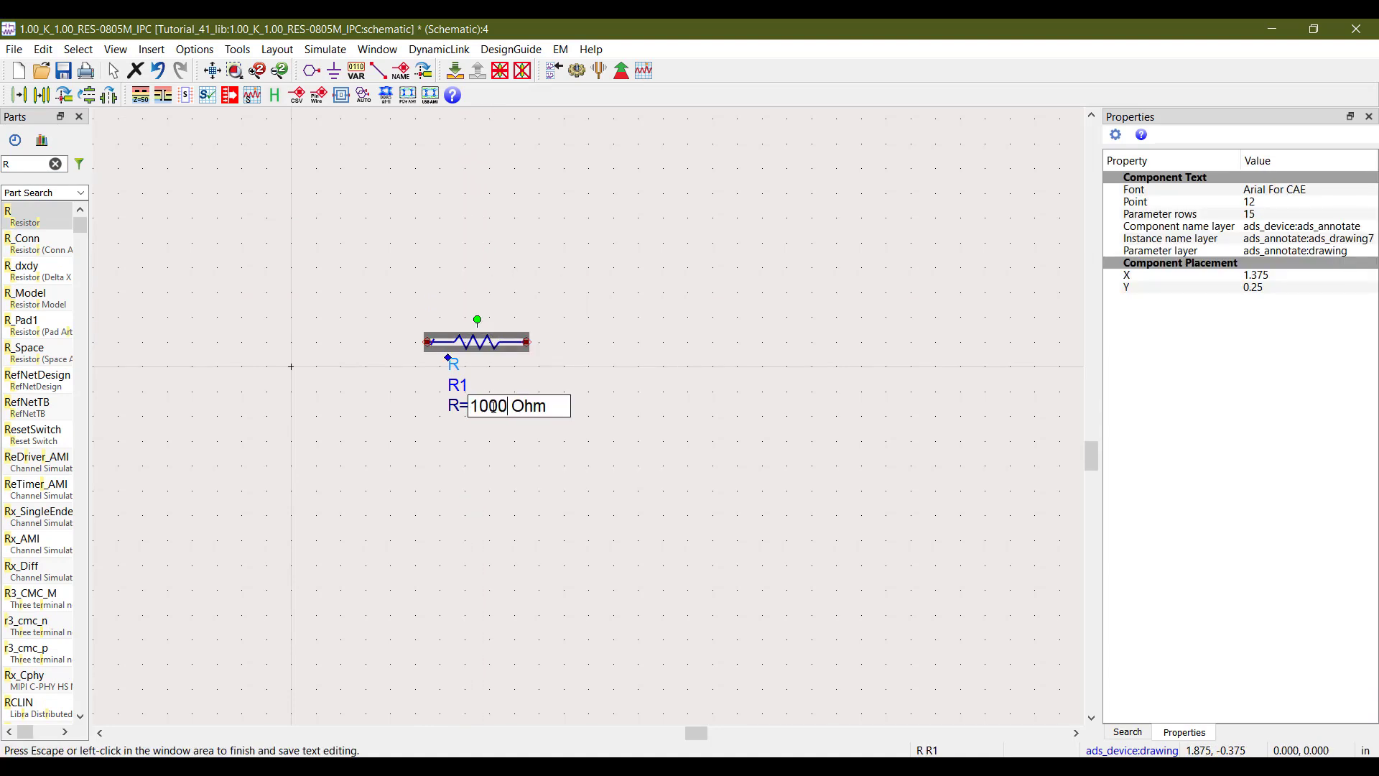
pyautogui.press('Return')
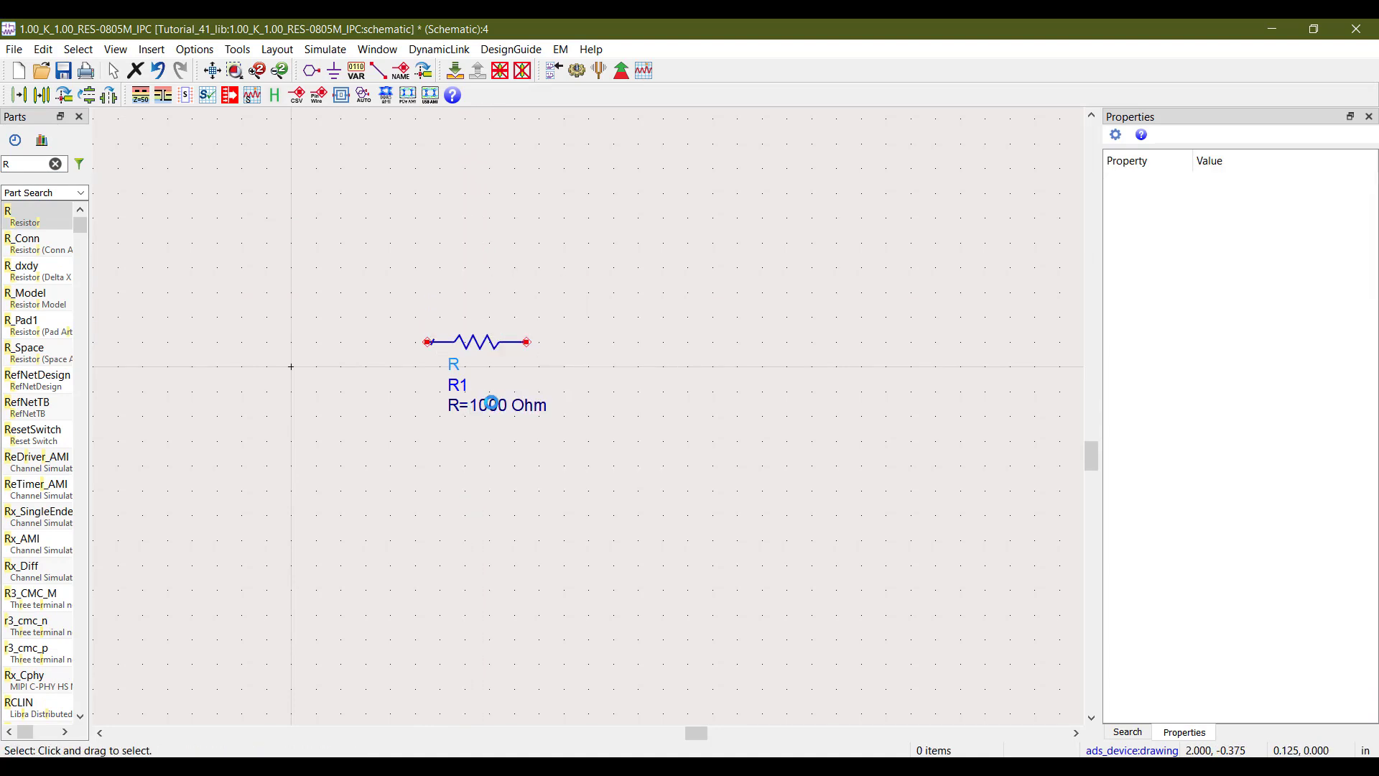
pyautogui.click(364, 95)
pyautogui.click(479, 352)
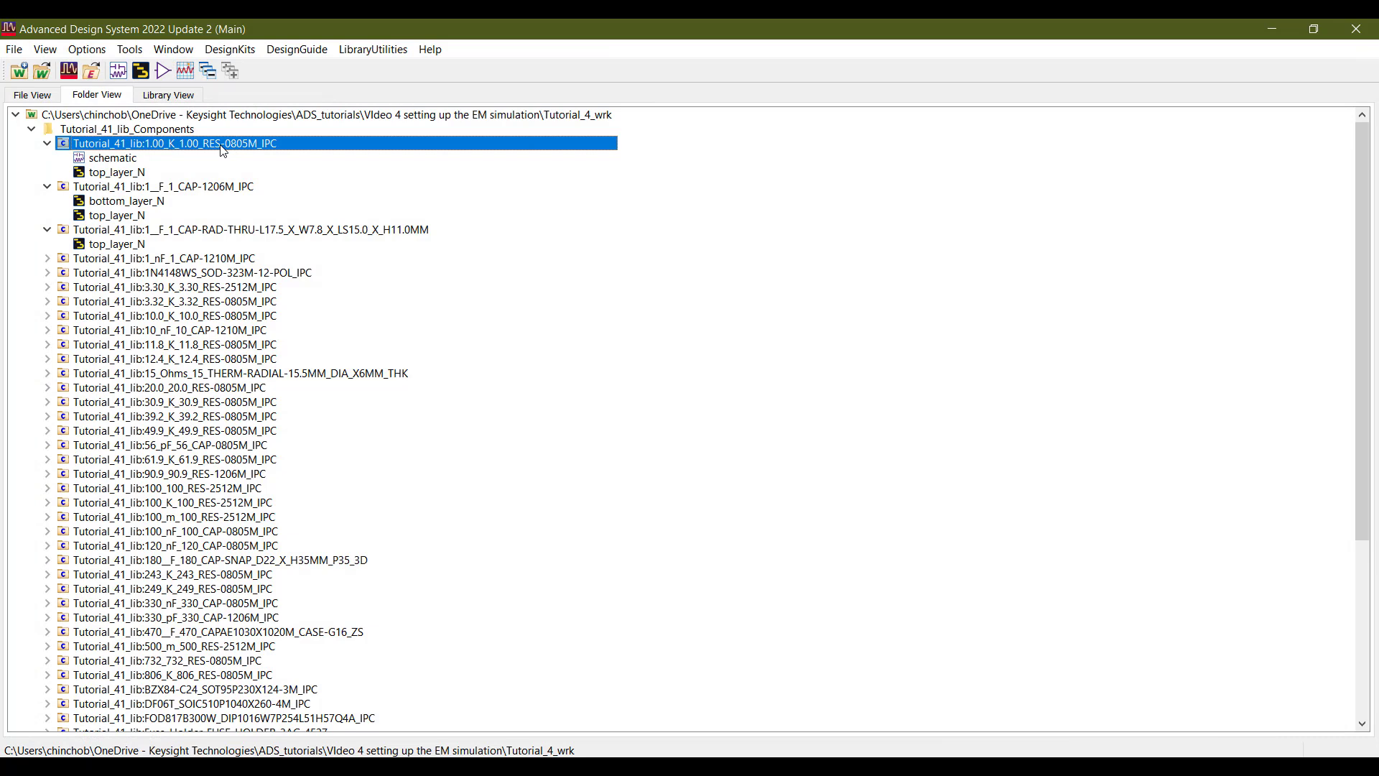
# Step: Create a new symbol view for the 1.00_K resistor cell
pyautogui.rightClick(221, 148)
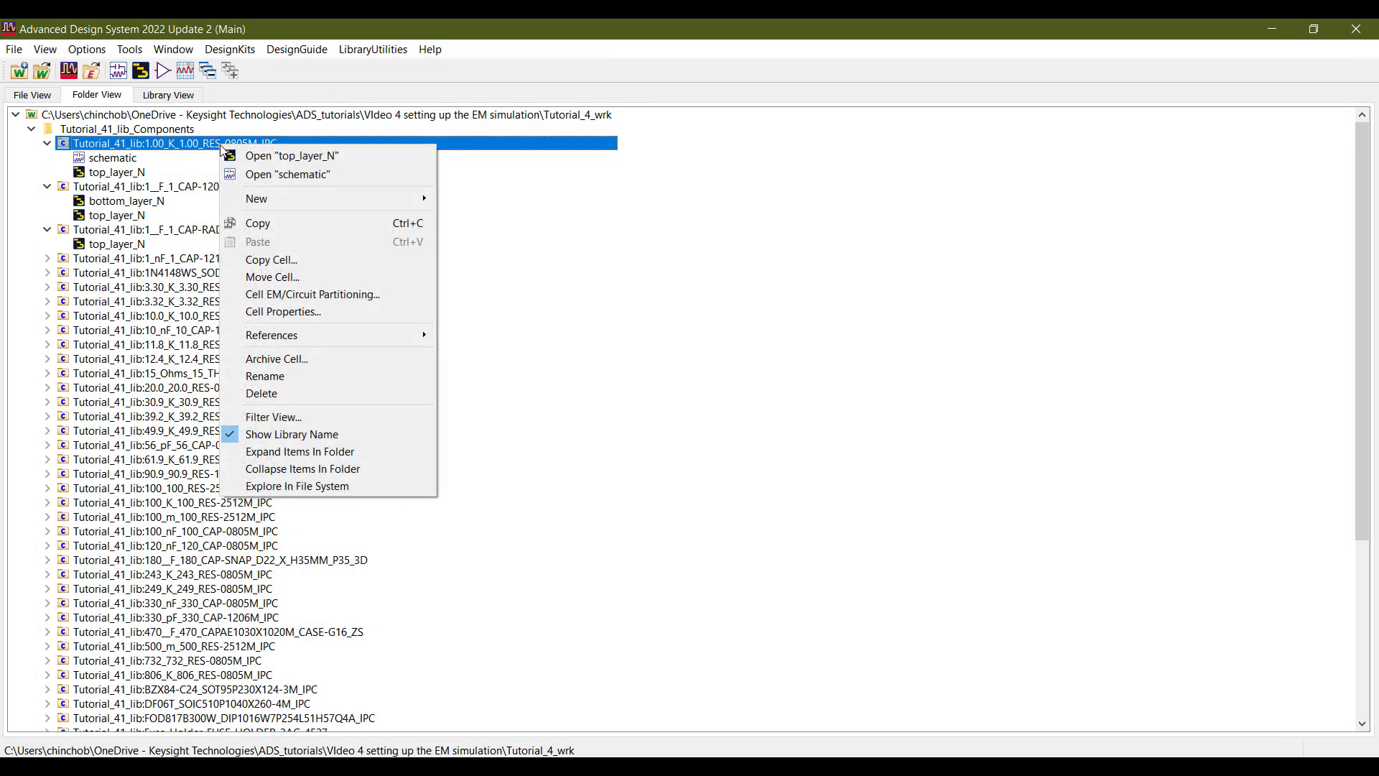
pyautogui.moveTo(431, 199)
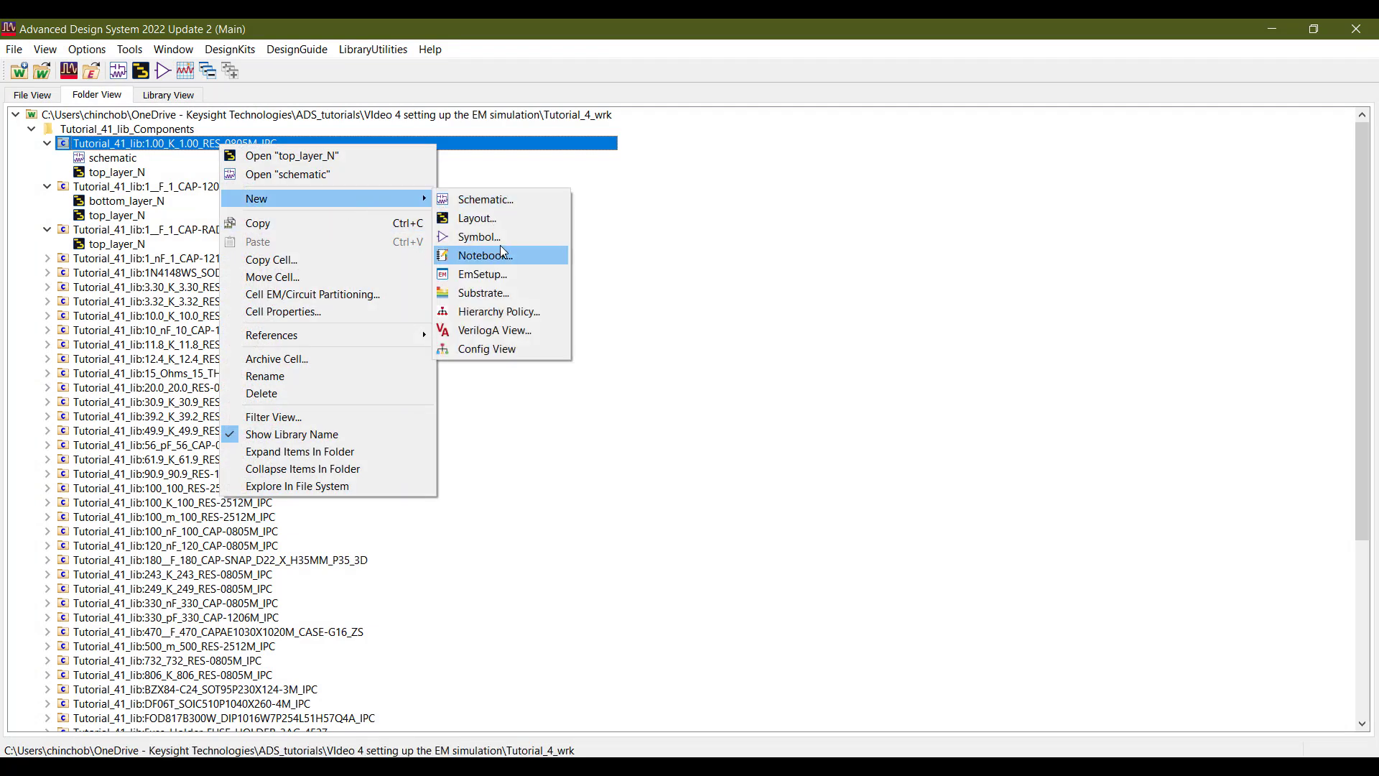
pyautogui.click(479, 237)
pyautogui.click(671, 436)
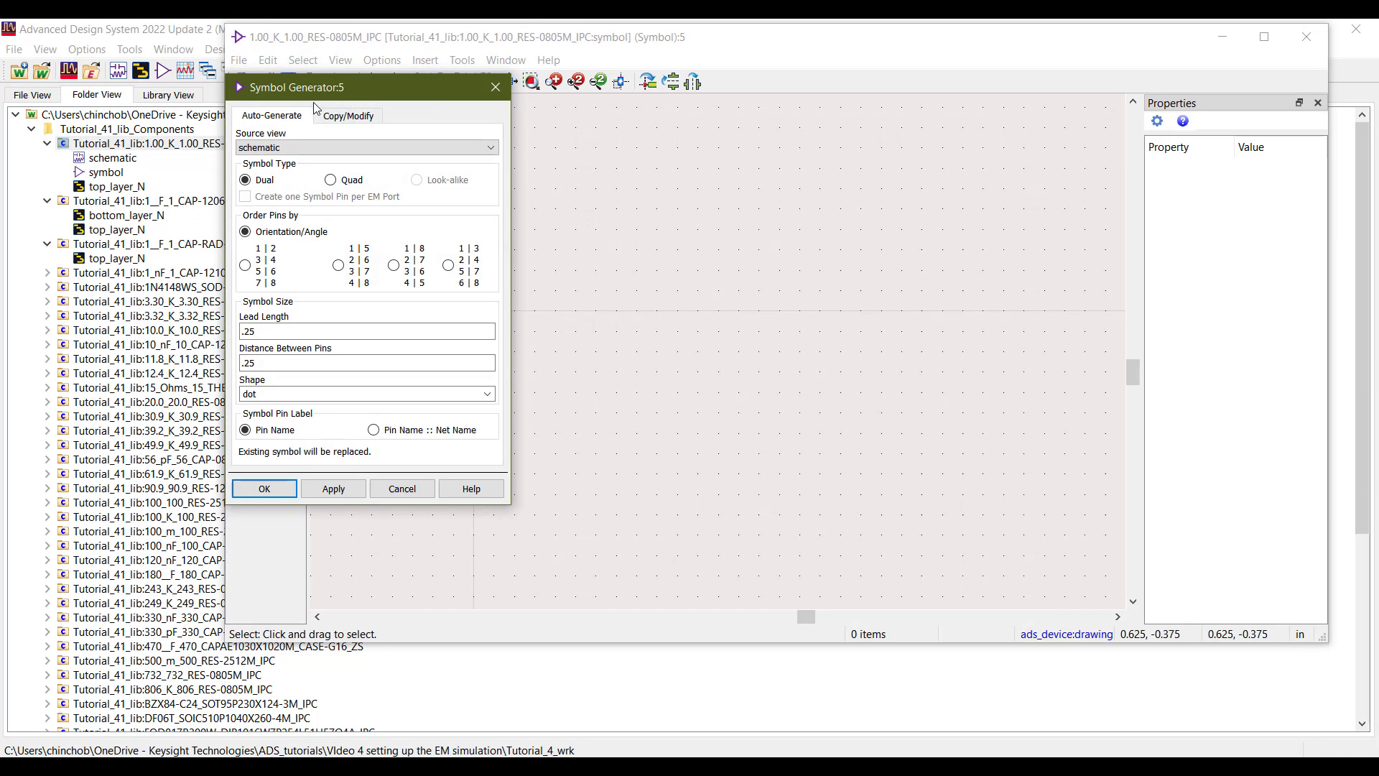
# Step: Generate the symbol by copying Lumped-Components R with pins 1 and 2, then save it
pyautogui.click(336, 119)
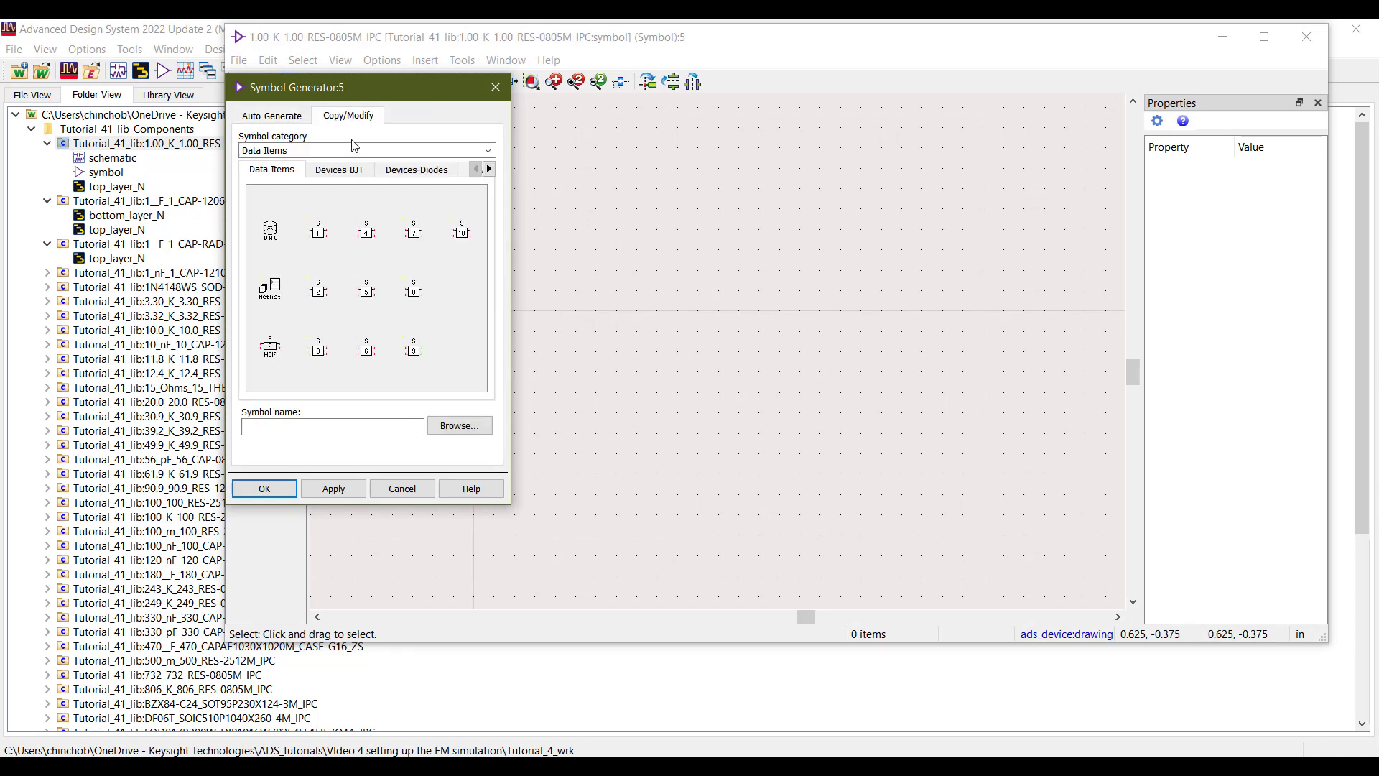
pyautogui.click(489, 169)
pyautogui.click(489, 169)
pyautogui.click(489, 169)
pyautogui.click(489, 168)
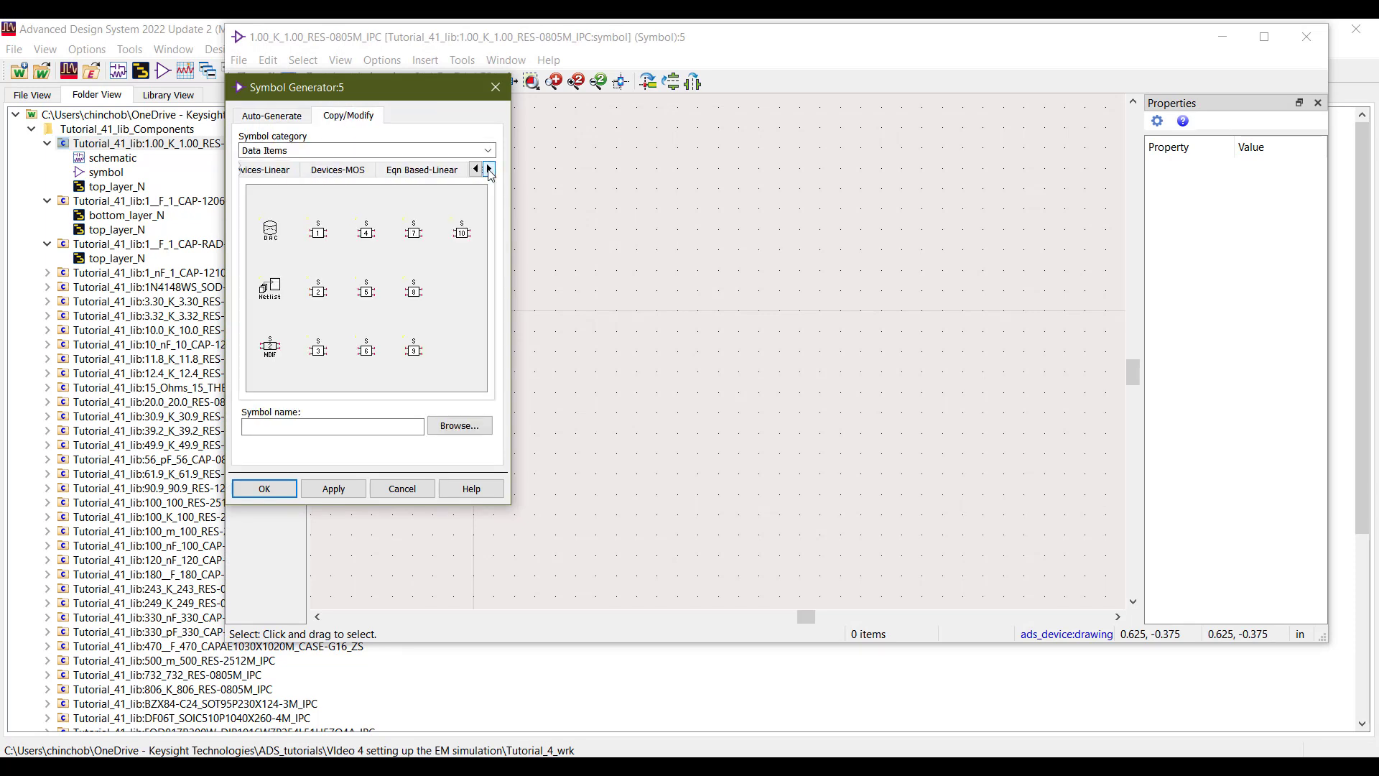
pyautogui.click(489, 169)
pyautogui.click(489, 168)
pyautogui.click(489, 169)
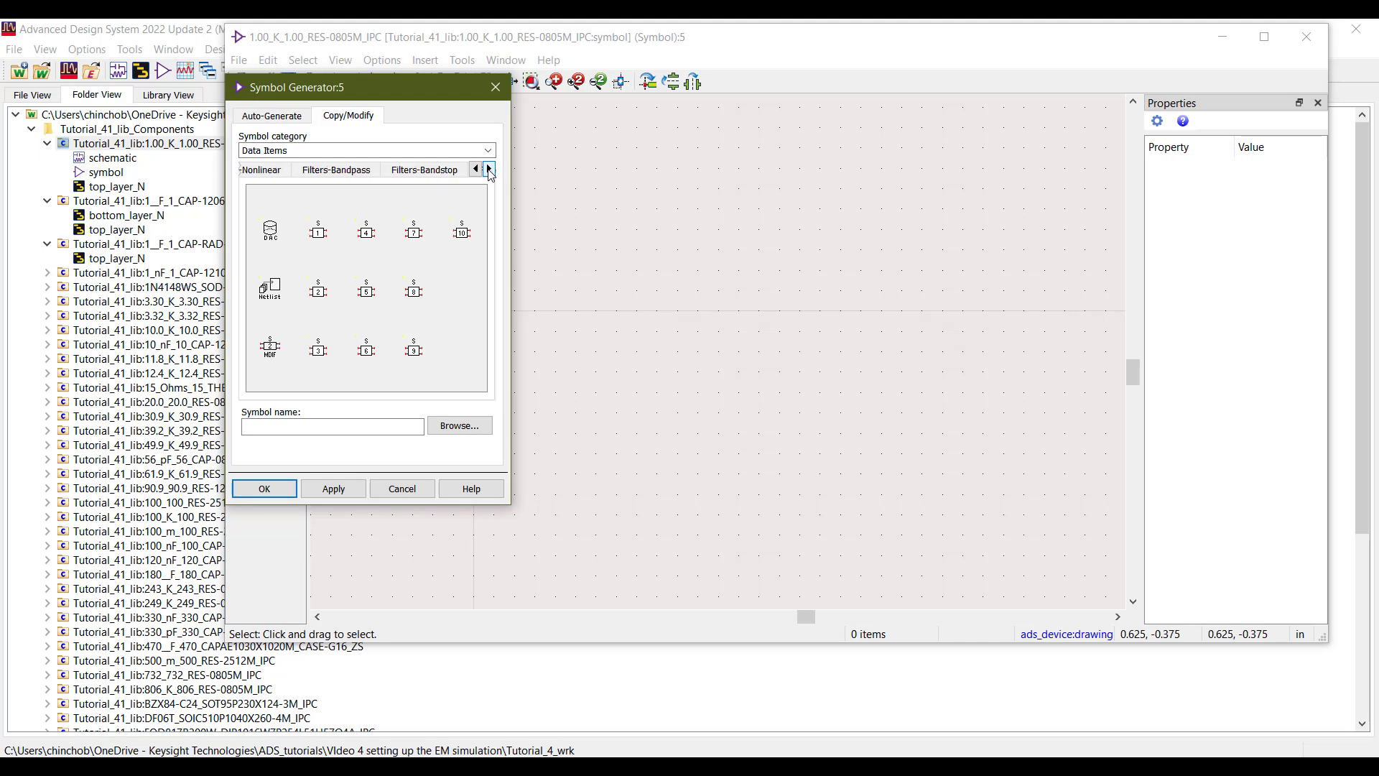
pyautogui.click(489, 169)
pyautogui.click(489, 169)
pyautogui.click(489, 169)
pyautogui.click(489, 169)
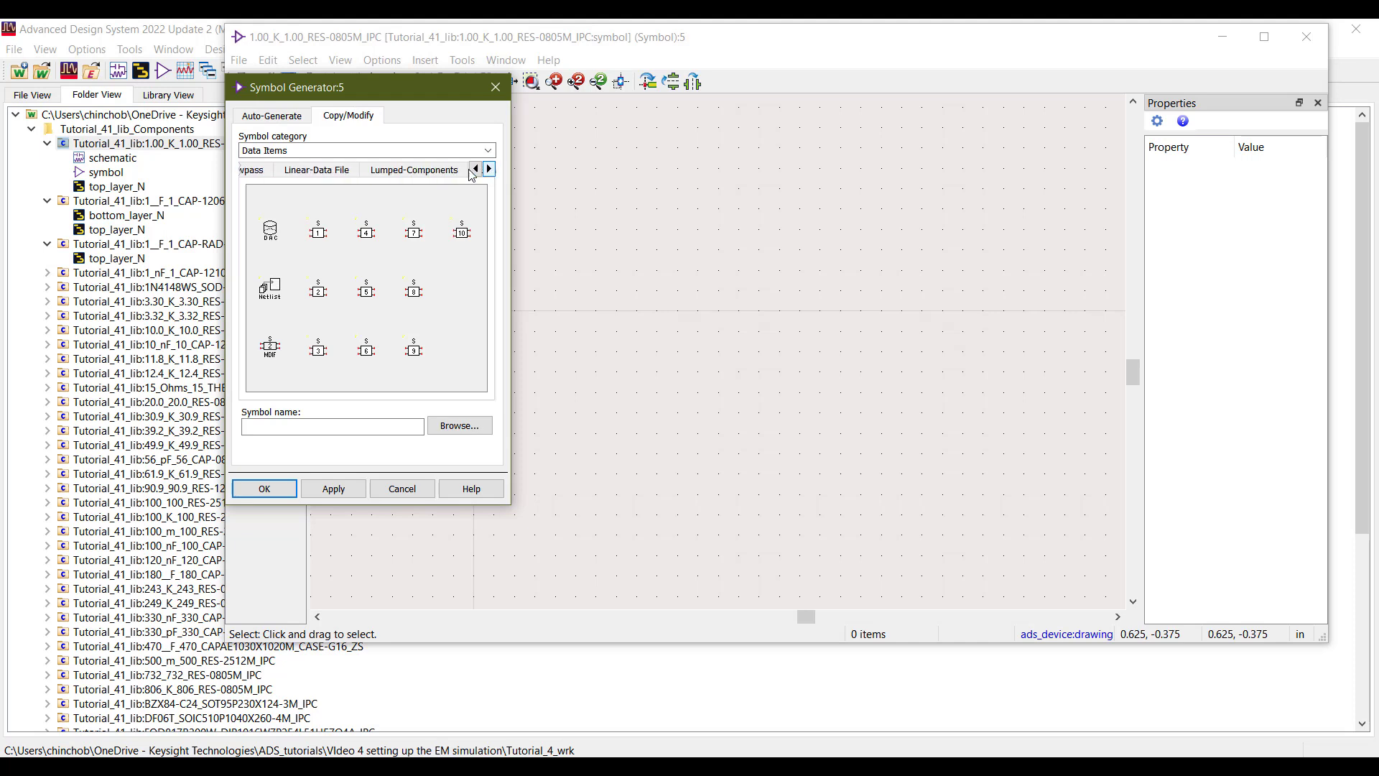
pyautogui.click(416, 172)
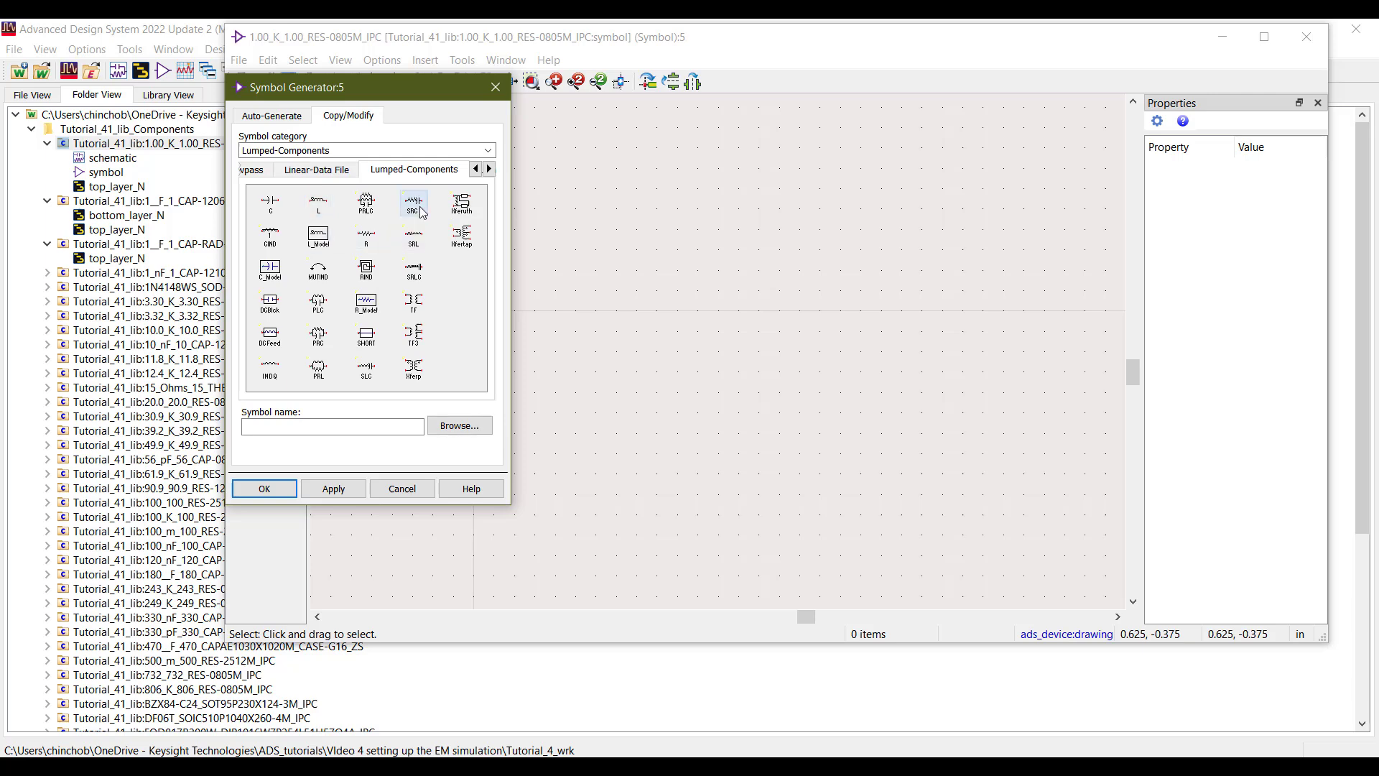
pyautogui.click(366, 235)
pyautogui.click(264, 489)
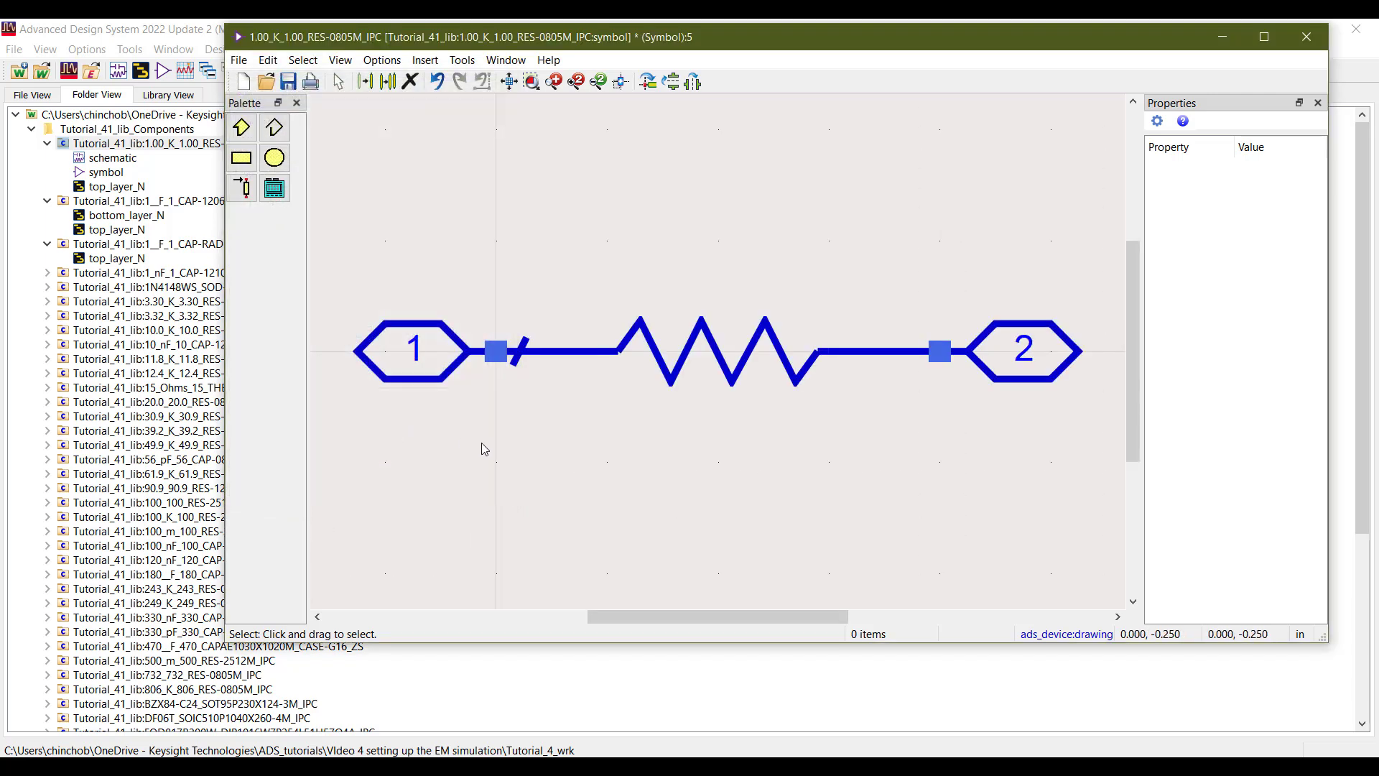
pyautogui.hotkey('ctrl', 's')
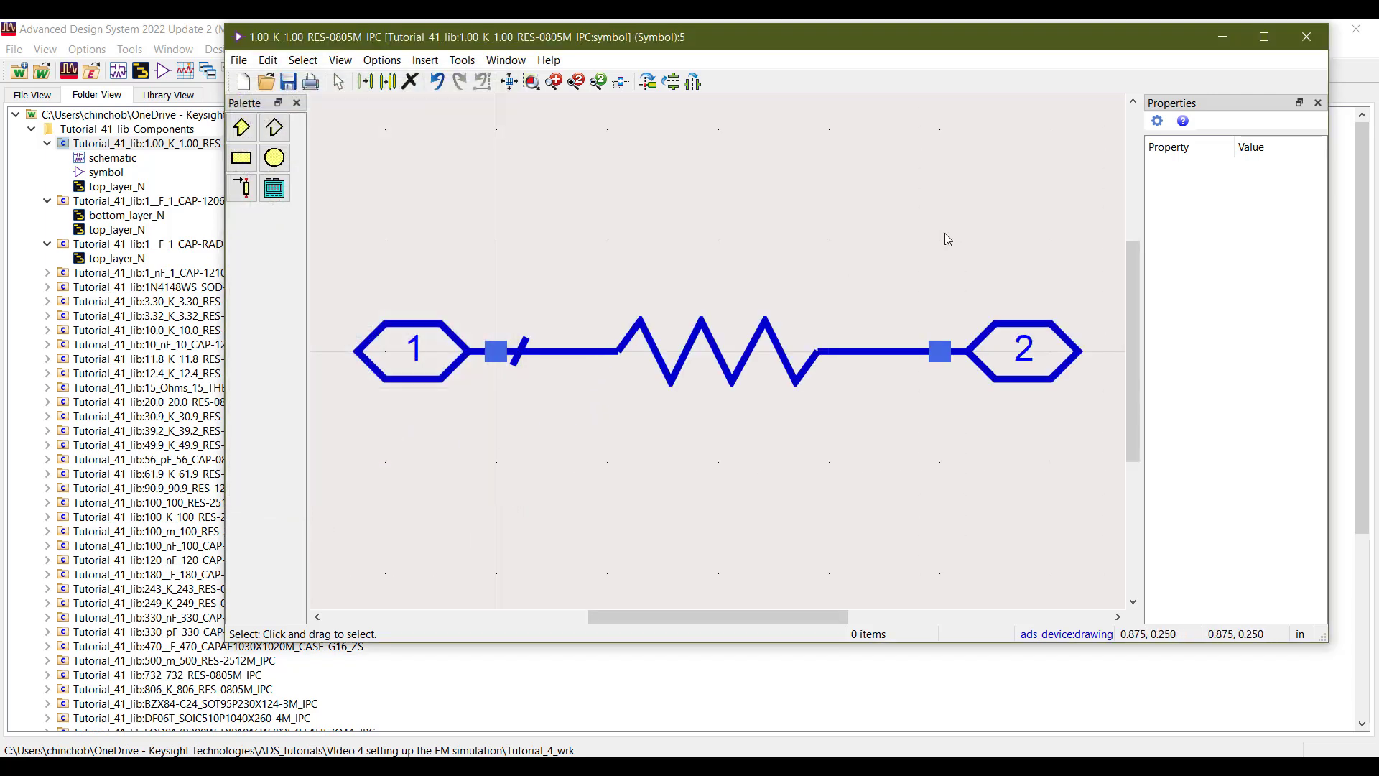
# Step: Open the Tutorial_4 layout and place pins P1–P4 on two left-side and two right-side pads
pyautogui.hotkey('alt', 'Tab')
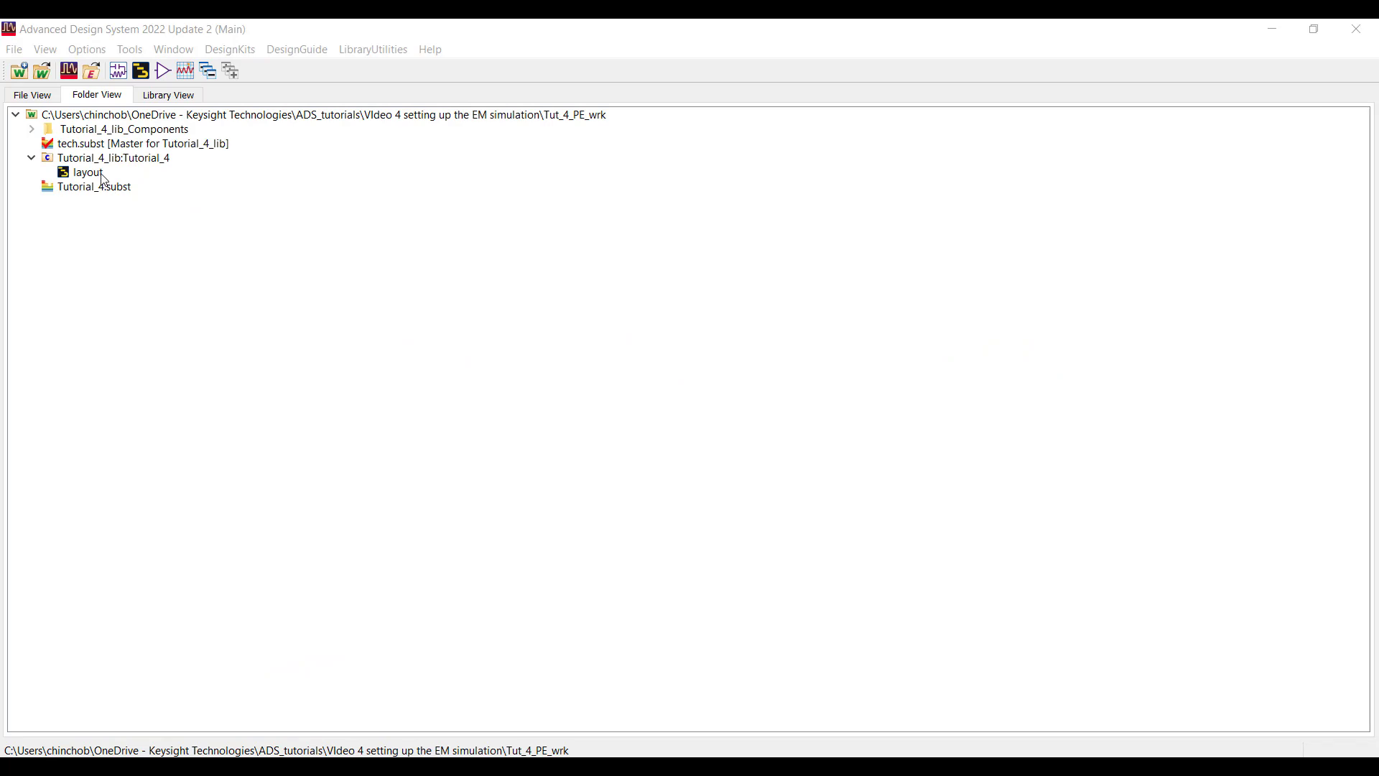
pyautogui.doubleClick(98, 175)
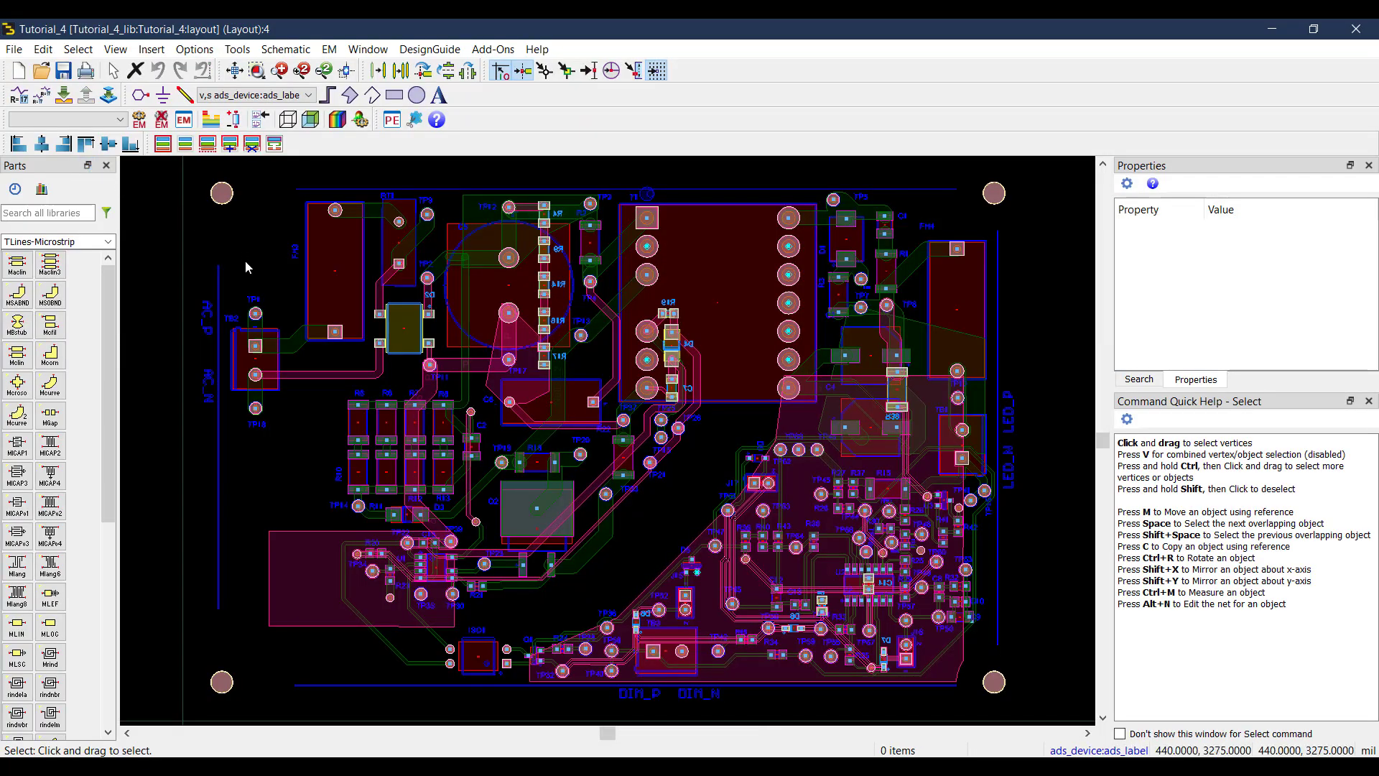
pyautogui.click(142, 95)
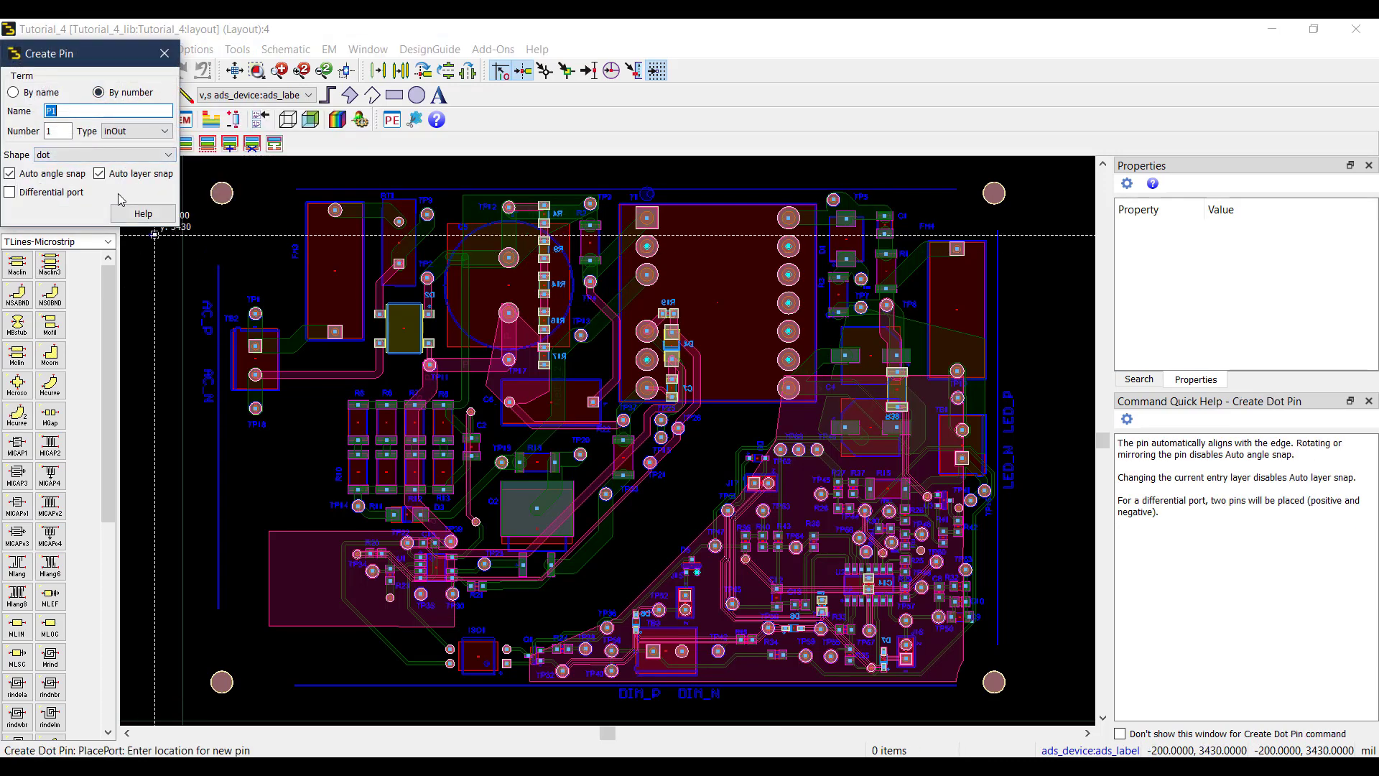
pyautogui.click(254, 347)
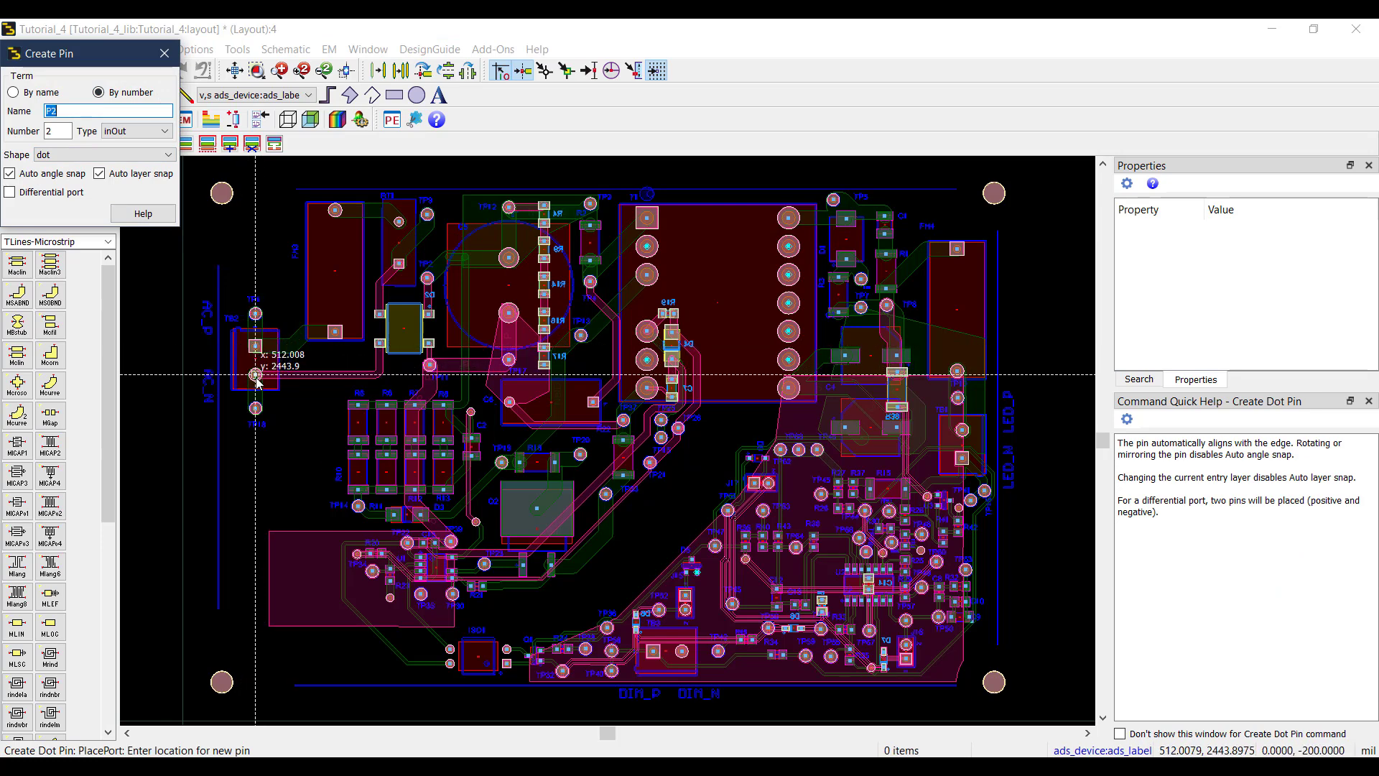
pyautogui.click(255, 374)
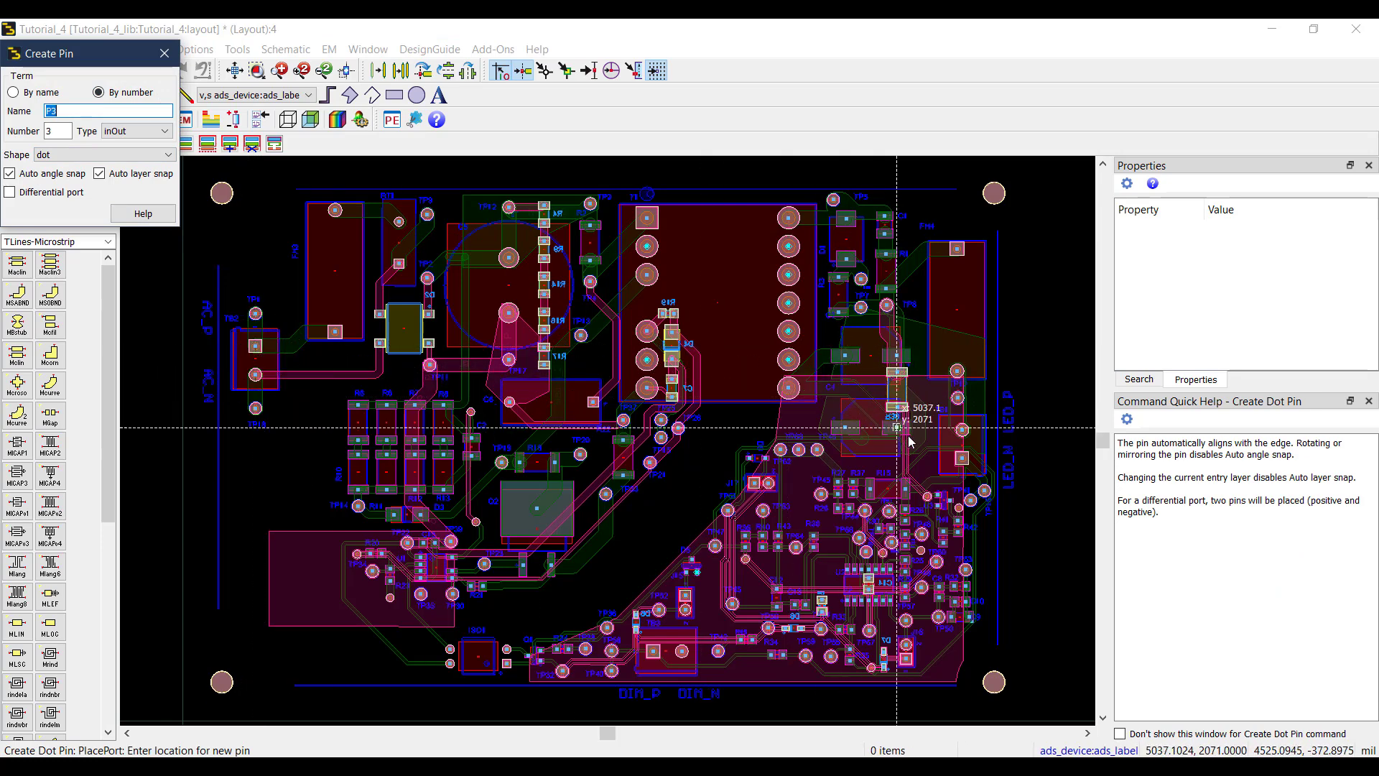
pyautogui.click(962, 429)
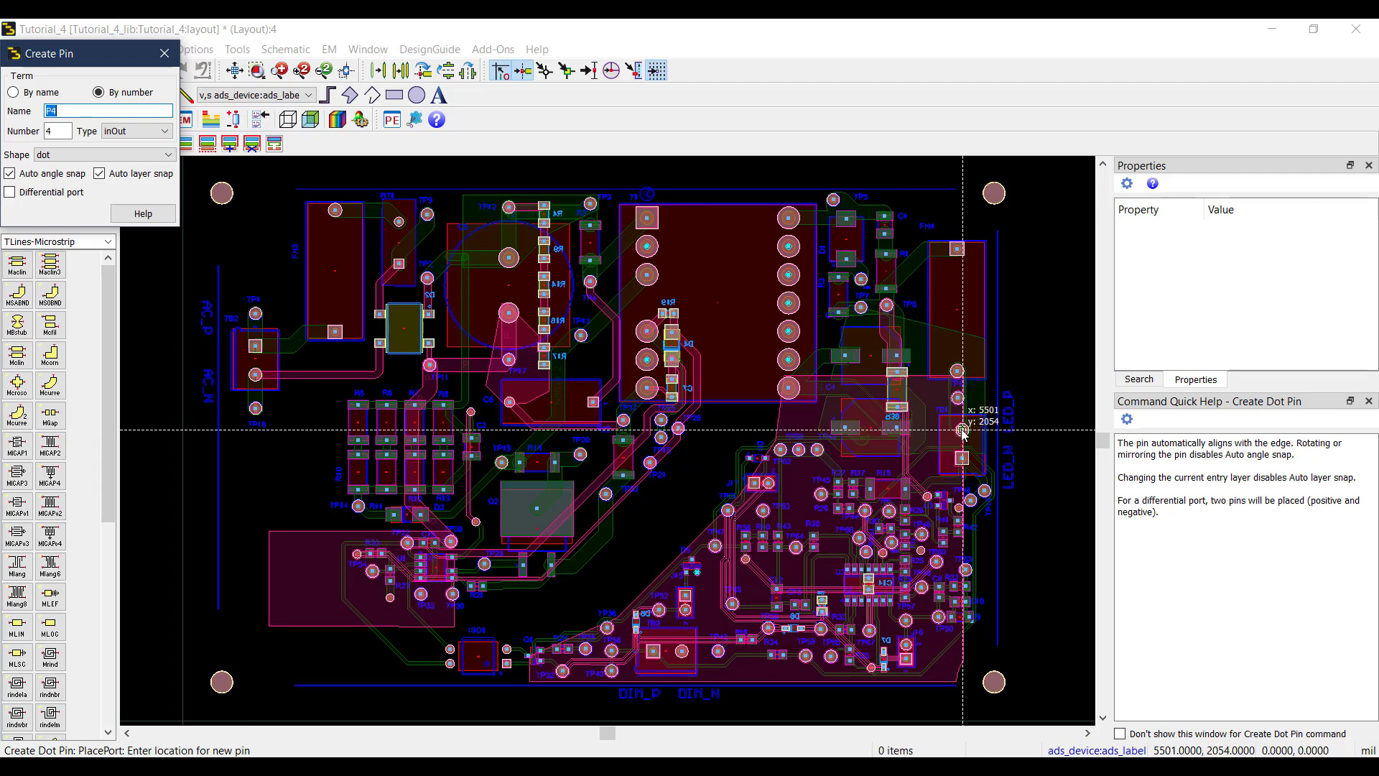
pyautogui.click(963, 457)
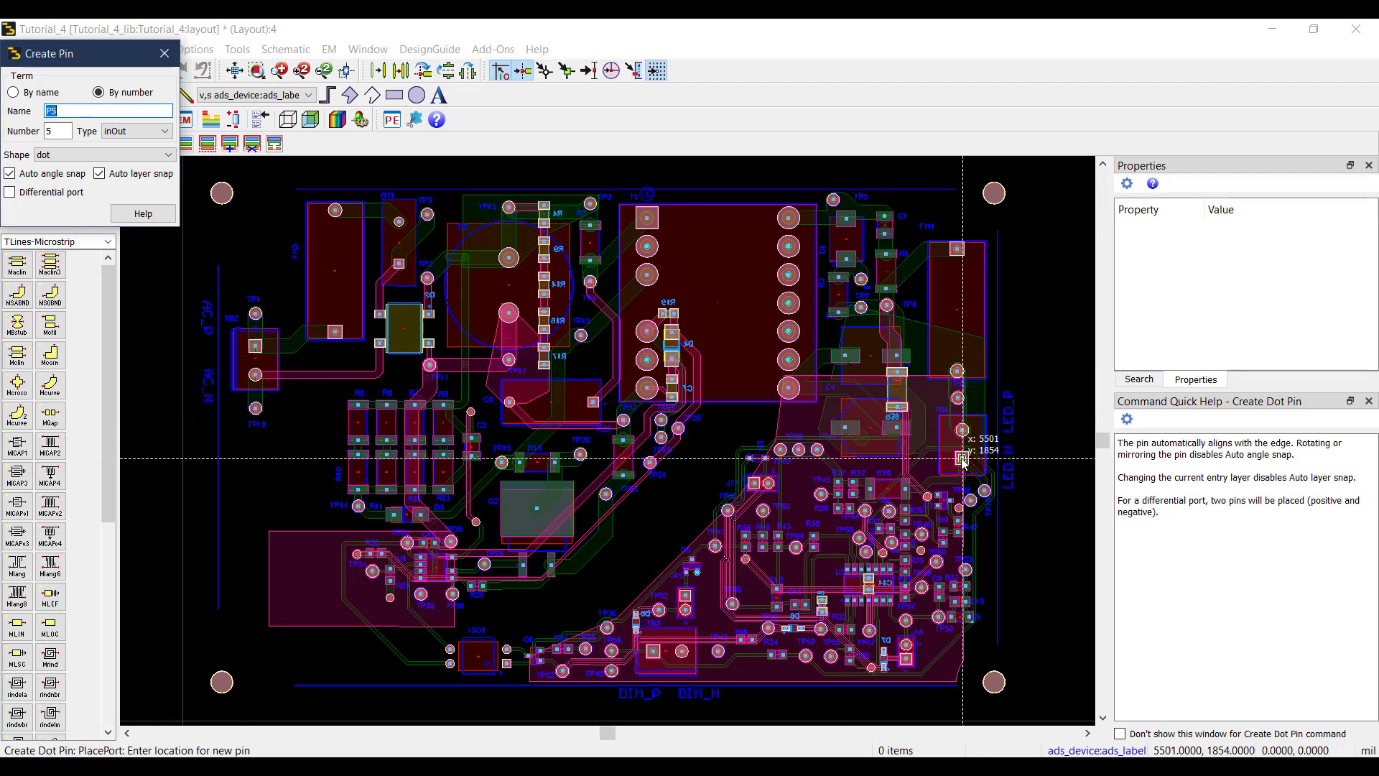
# Step: Create a new PEPro setup for the Tutorial_4 layout
pyautogui.press('Escape')
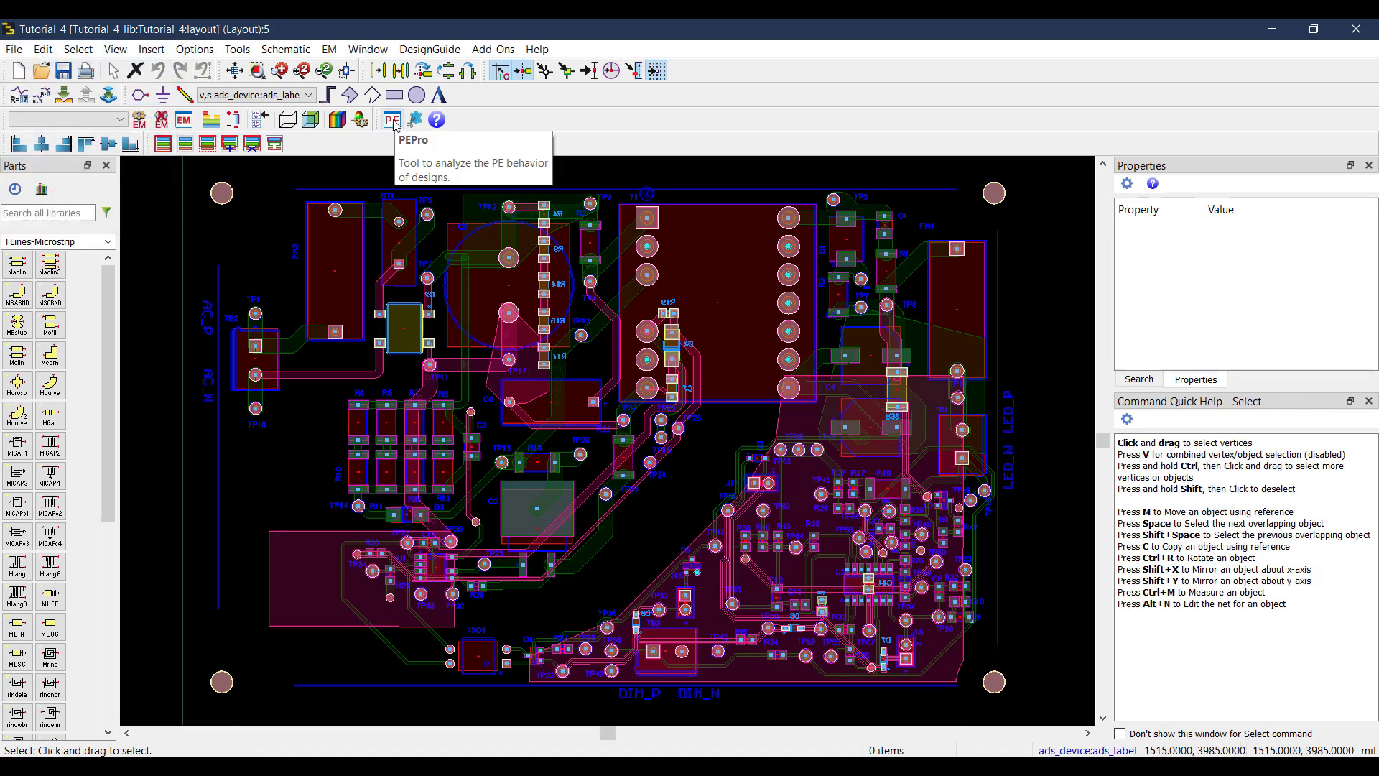
pyautogui.click(392, 120)
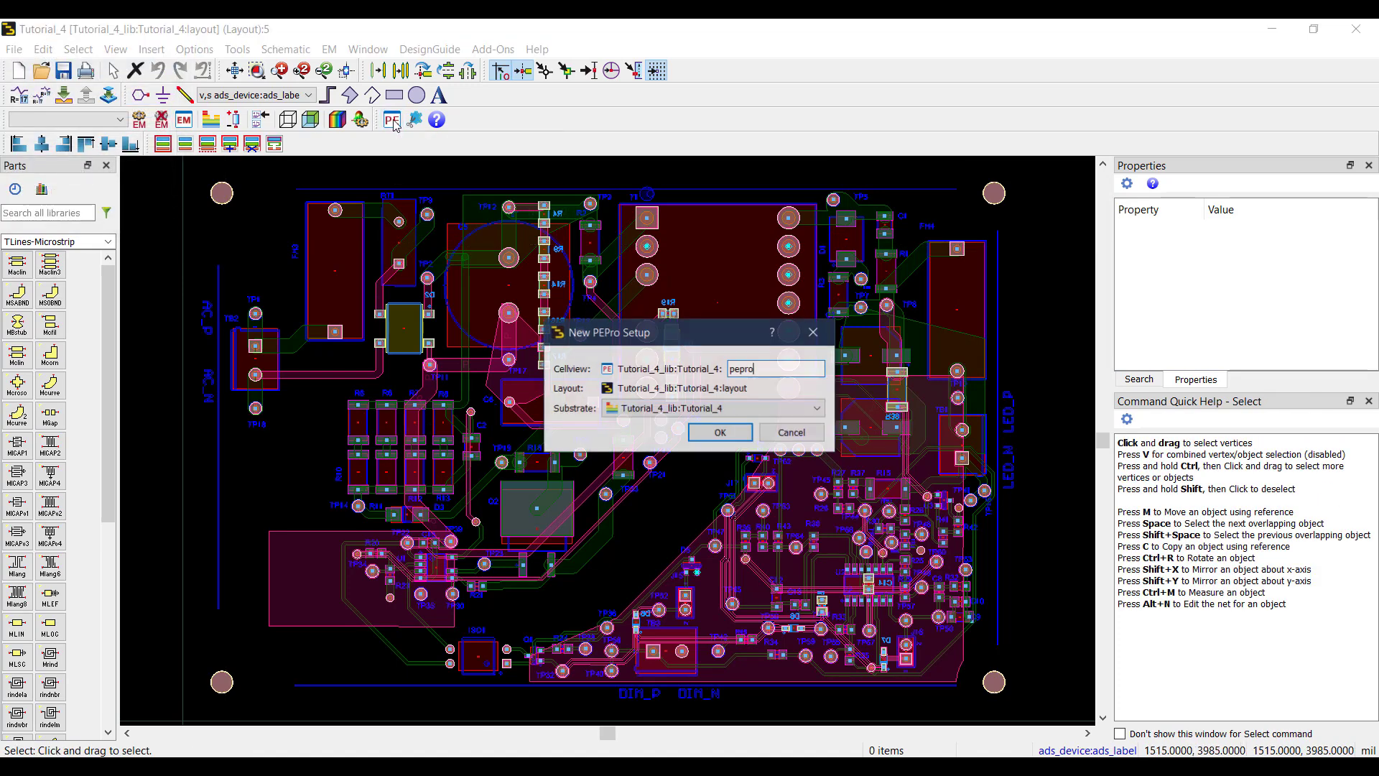
pyautogui.click(721, 433)
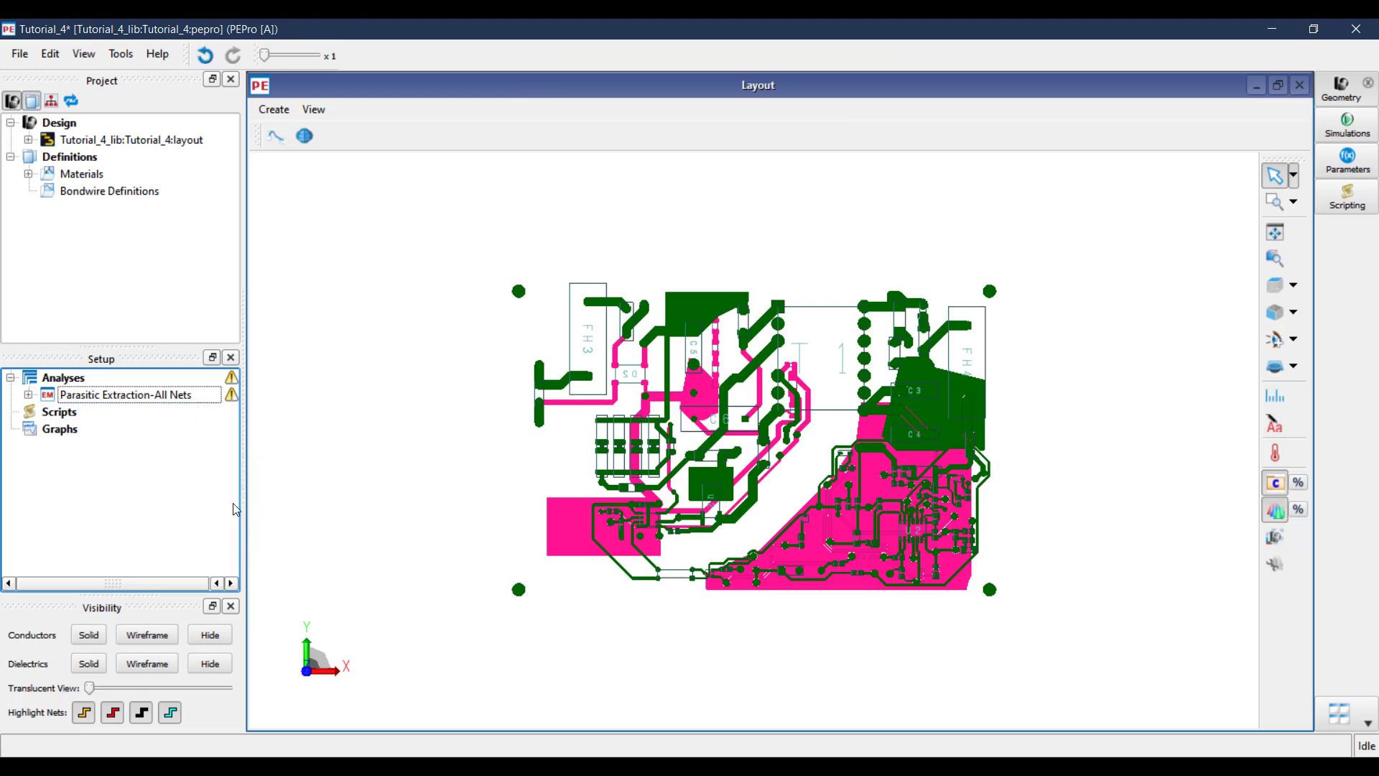
# Step: Add all the board's components as Component Models of the Parasitic Extraction analysis
pyautogui.click(29, 140)
pyautogui.click(46, 174)
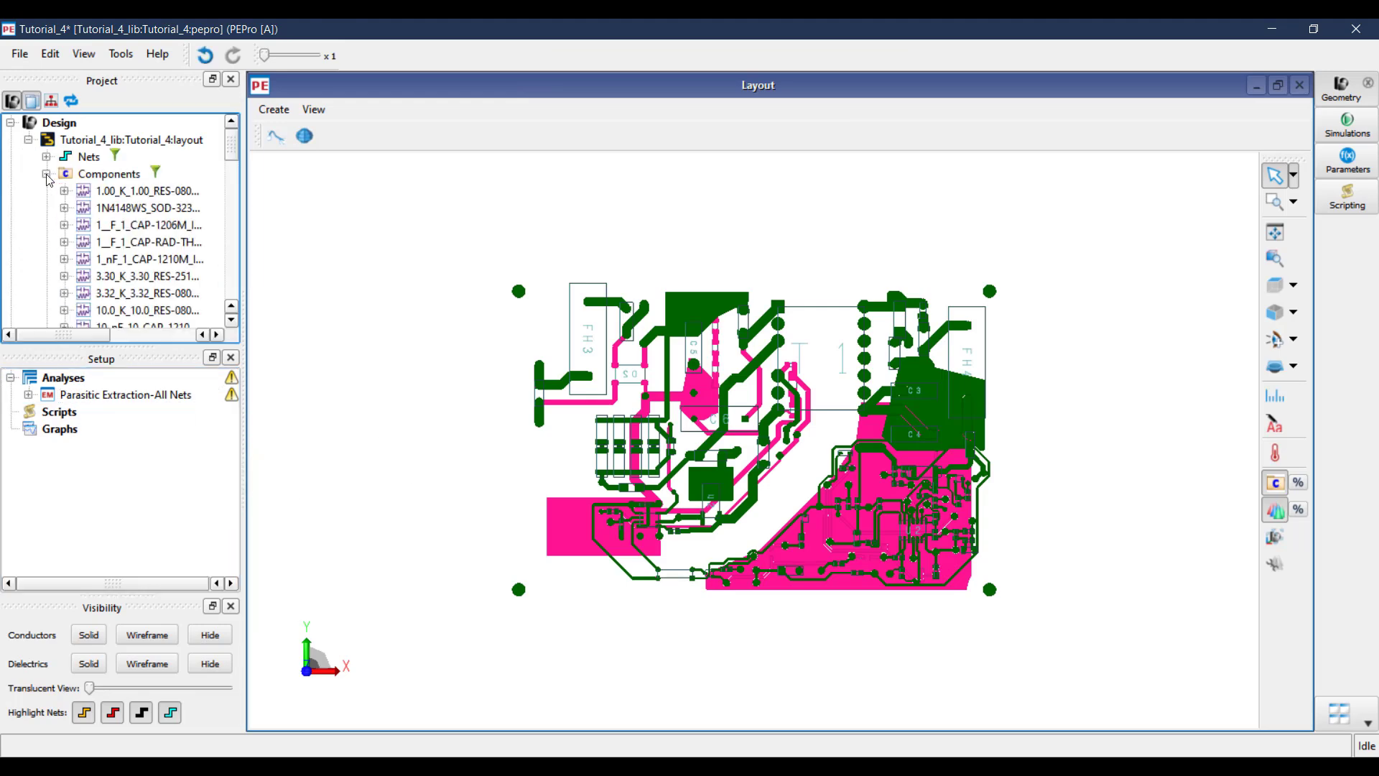
pyautogui.click(111, 191)
pyautogui.moveTo(111, 192)
pyautogui.mouseDown()
pyautogui.moveTo(115, 223)
pyautogui.moveTo(115, 133)
pyautogui.moveTo(115, 190)
pyautogui.mouseUp()
pyautogui.hotkey('shift', 'Down')
pyautogui.hotkey('shift', 'Down')
pyautogui.hotkey('shift', 'Down')
pyautogui.hotkey('shift', 'Down')
pyautogui.hotkey('shift', 'Down')
pyautogui.hotkey('shift', 'Down')
pyautogui.hotkey('shift', 'Down')
pyautogui.hotkey('shift', 'Down')
pyautogui.hotkey('shift', 'Down')
pyautogui.hotkey('shift', 'Down')
pyautogui.hotkey('shift', 'Down')
pyautogui.hotkey('shift', 'Down')
pyautogui.hotkey('shift', 'Down')
pyautogui.hotkey('shift', 'Down')
pyautogui.hotkey('shift', 'Down')
pyautogui.hotkey('shift', 'Down')
pyautogui.hotkey('shift', 'Down')
pyautogui.hotkey('shift', 'Down')
pyautogui.hotkey('shift', 'Down')
pyautogui.hotkey('shift', 'Down')
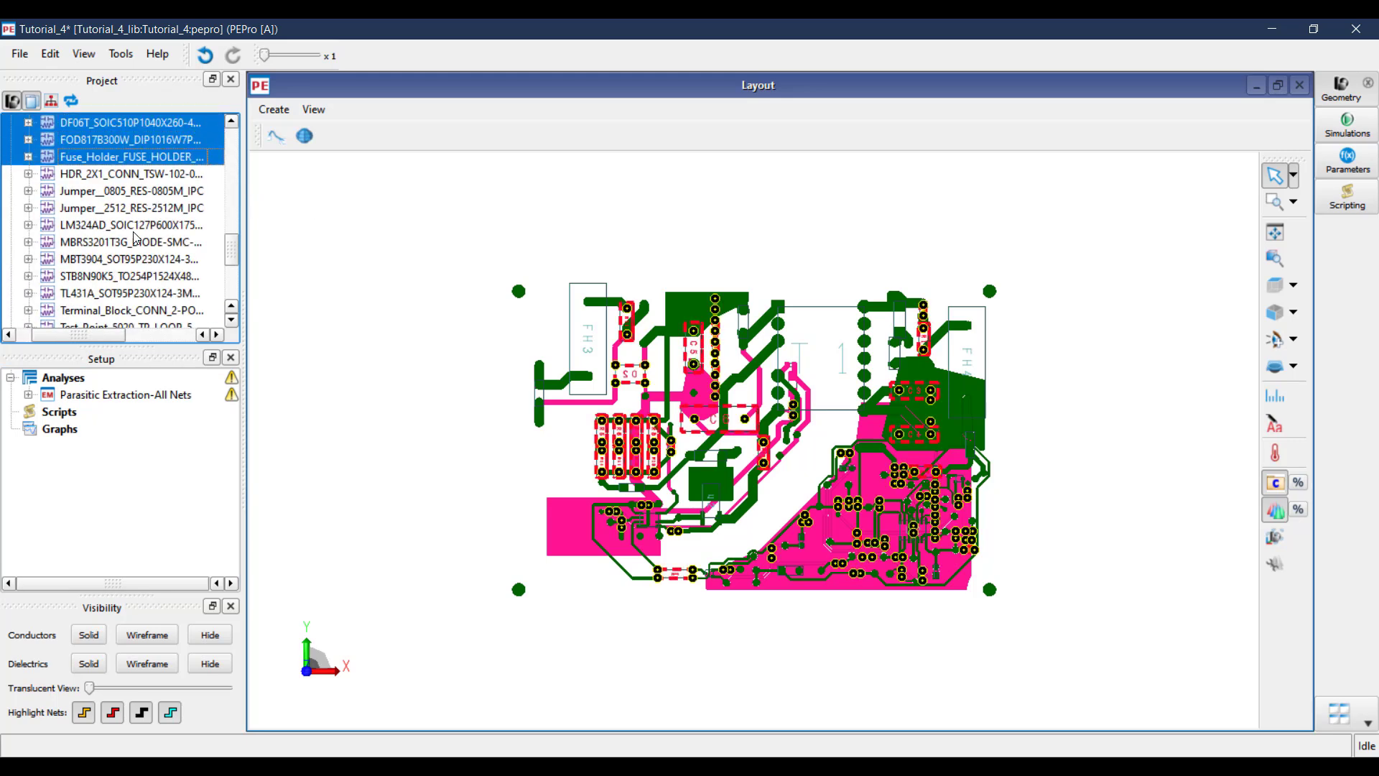
pyautogui.hotkey('shift', 'Down')
pyautogui.hotkey('shift', 'Down')
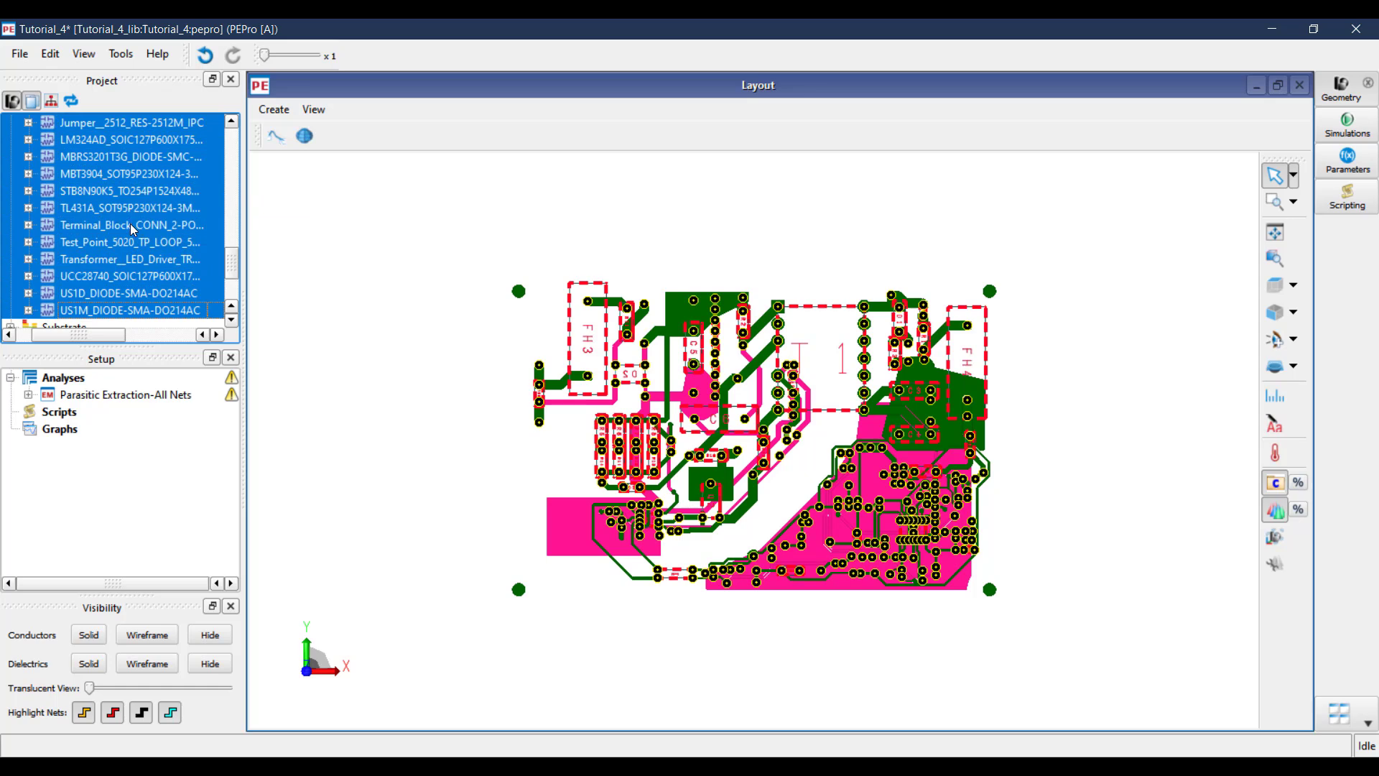
pyautogui.click(29, 394)
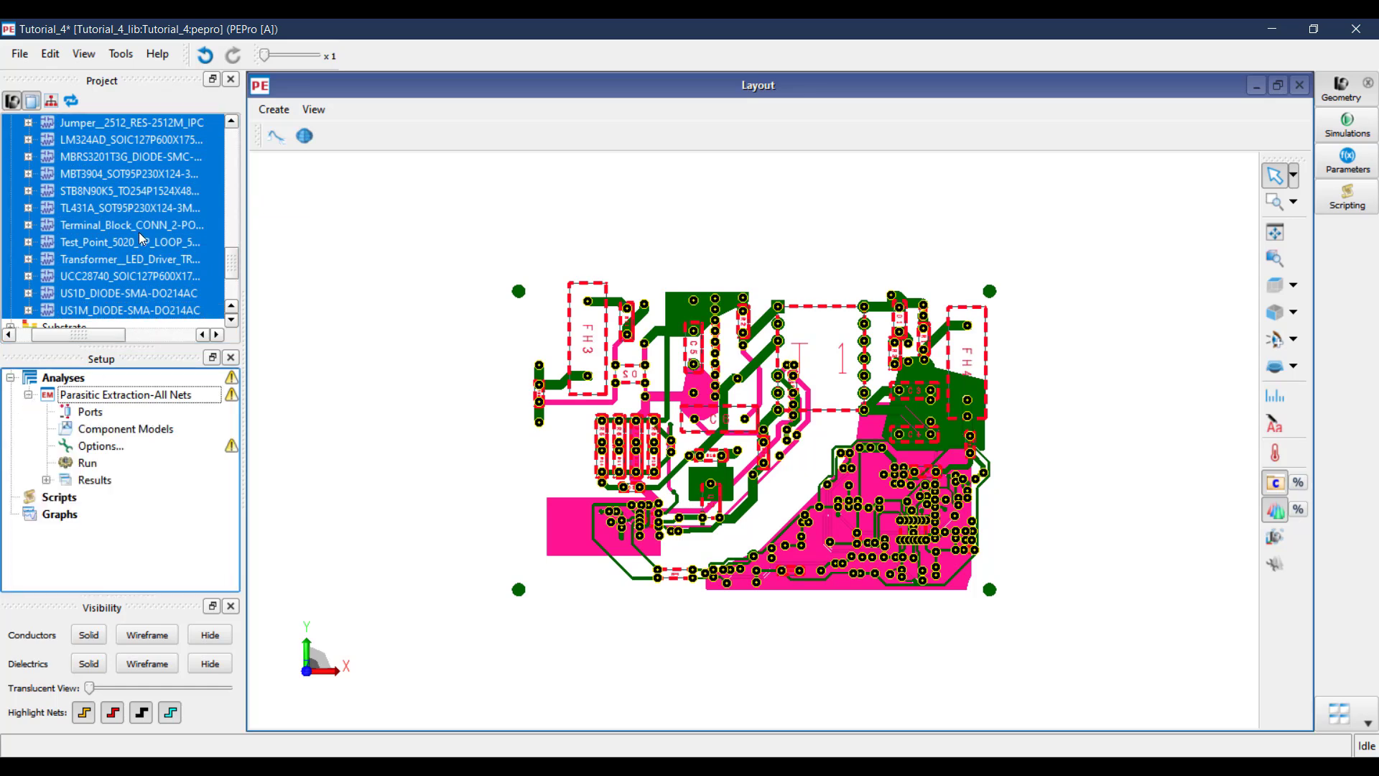
pyautogui.moveTo(140, 212); pyautogui.dragTo(129, 431)
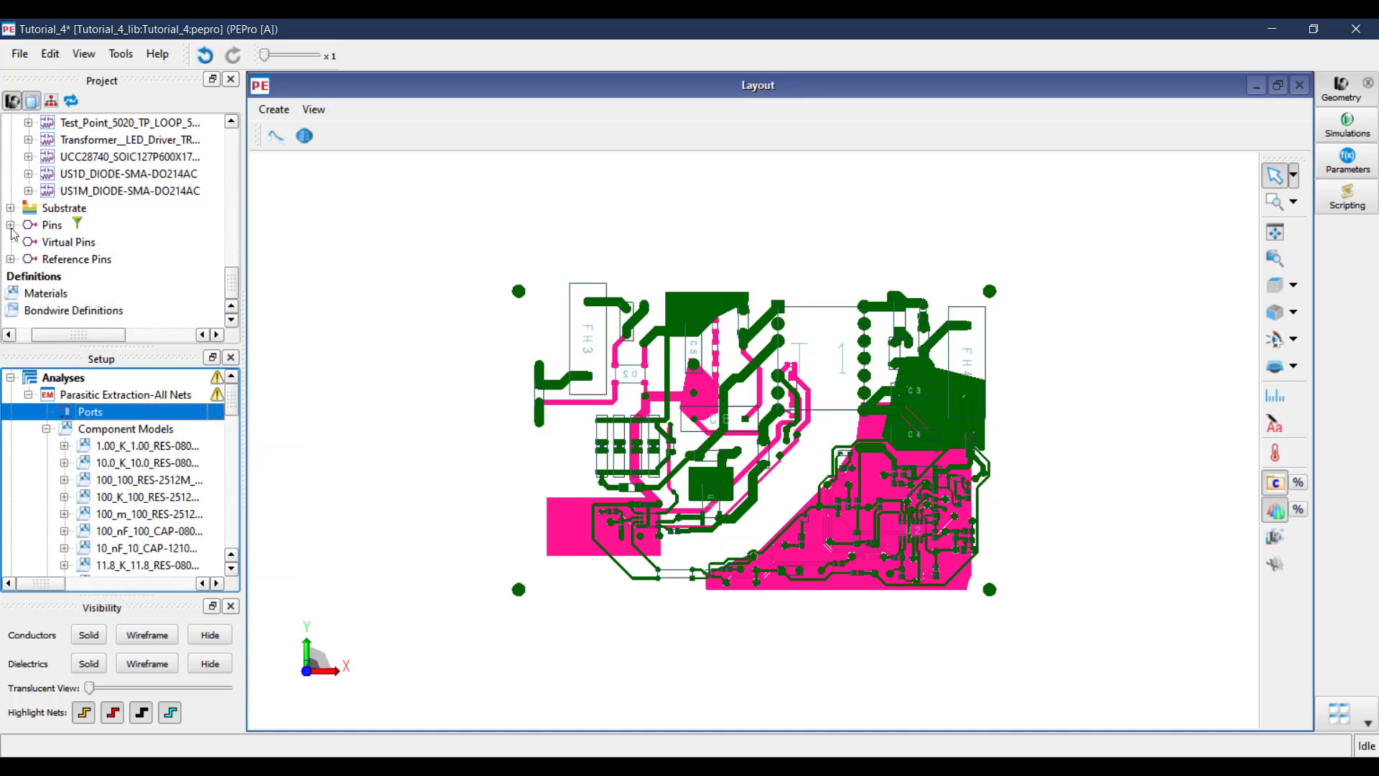
# Step: Drag pins P1–P4 onto the analysis's Ports entry, then collapse the Ports list
pyautogui.click(11, 225)
pyautogui.click(96, 249)
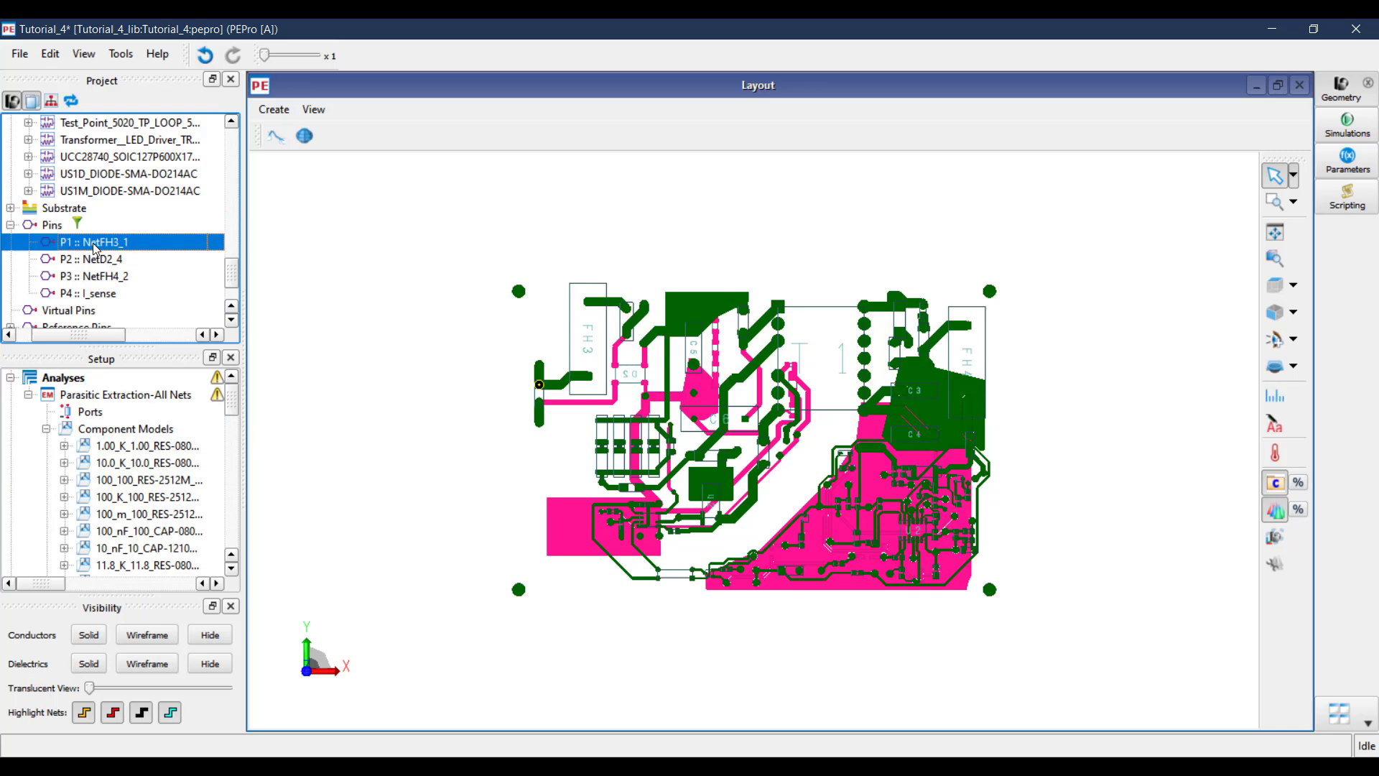
pyautogui.hotkey('shift', 'Down')
pyautogui.hotkey('shift', 'Down')
pyautogui.hotkey('shift', 'Down')
pyautogui.moveTo(106, 276); pyautogui.dragTo(89, 411)
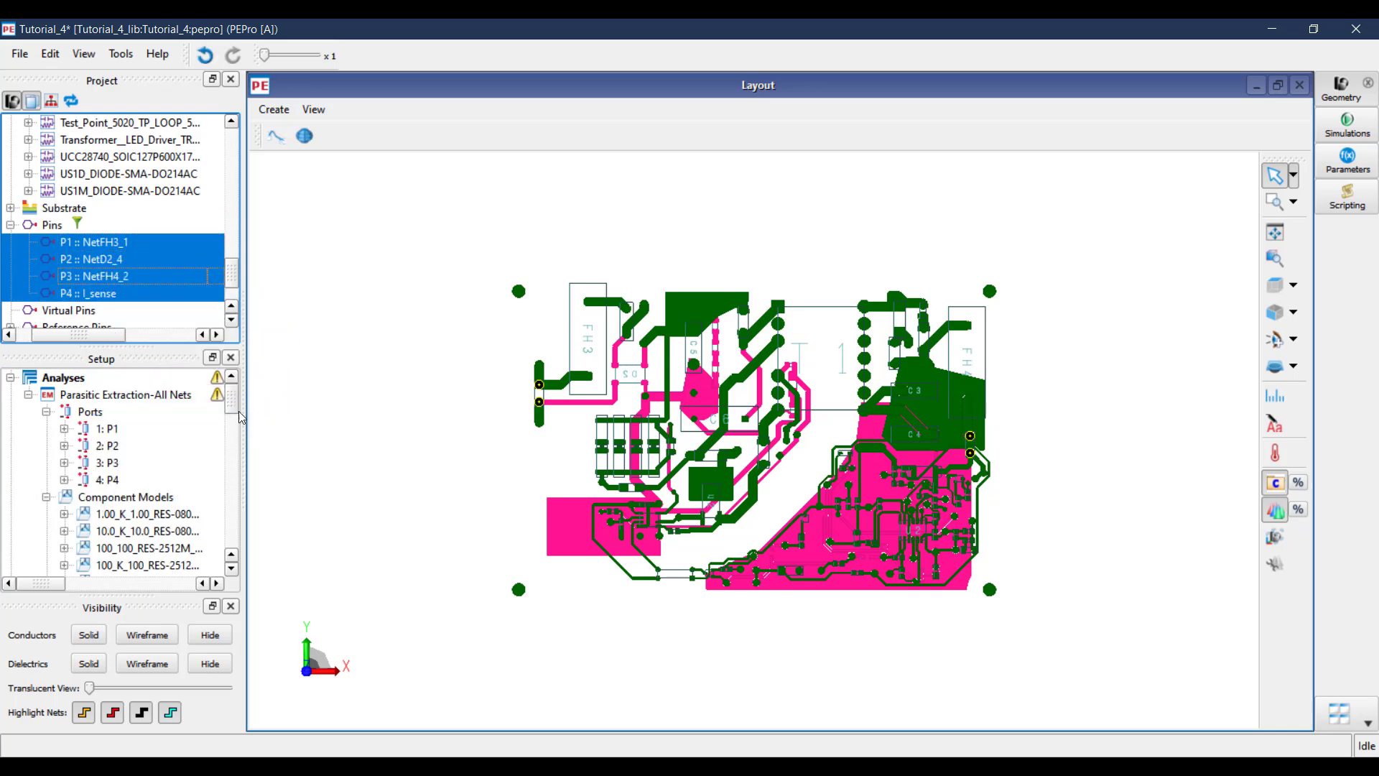
pyautogui.scroll(-10, 158, 441)
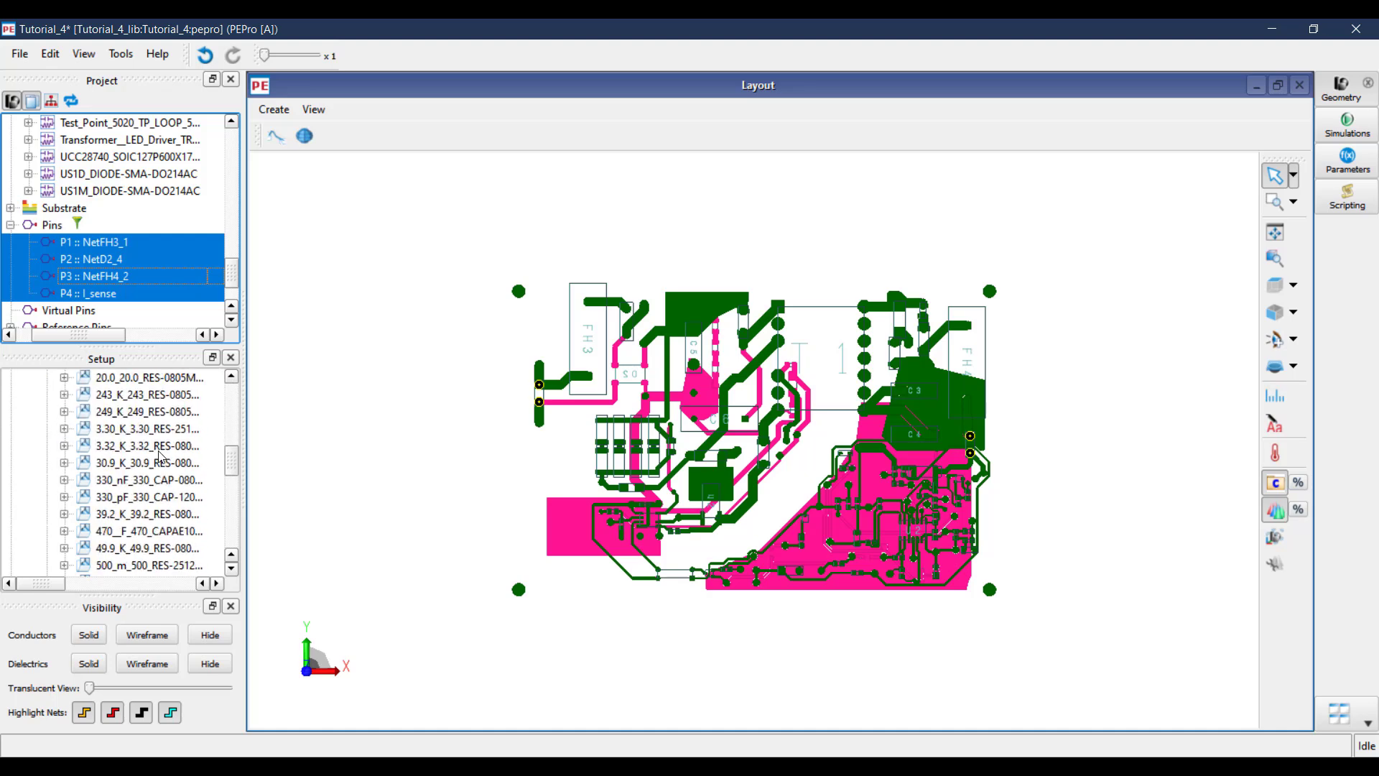
pyautogui.scroll(10, 158, 441)
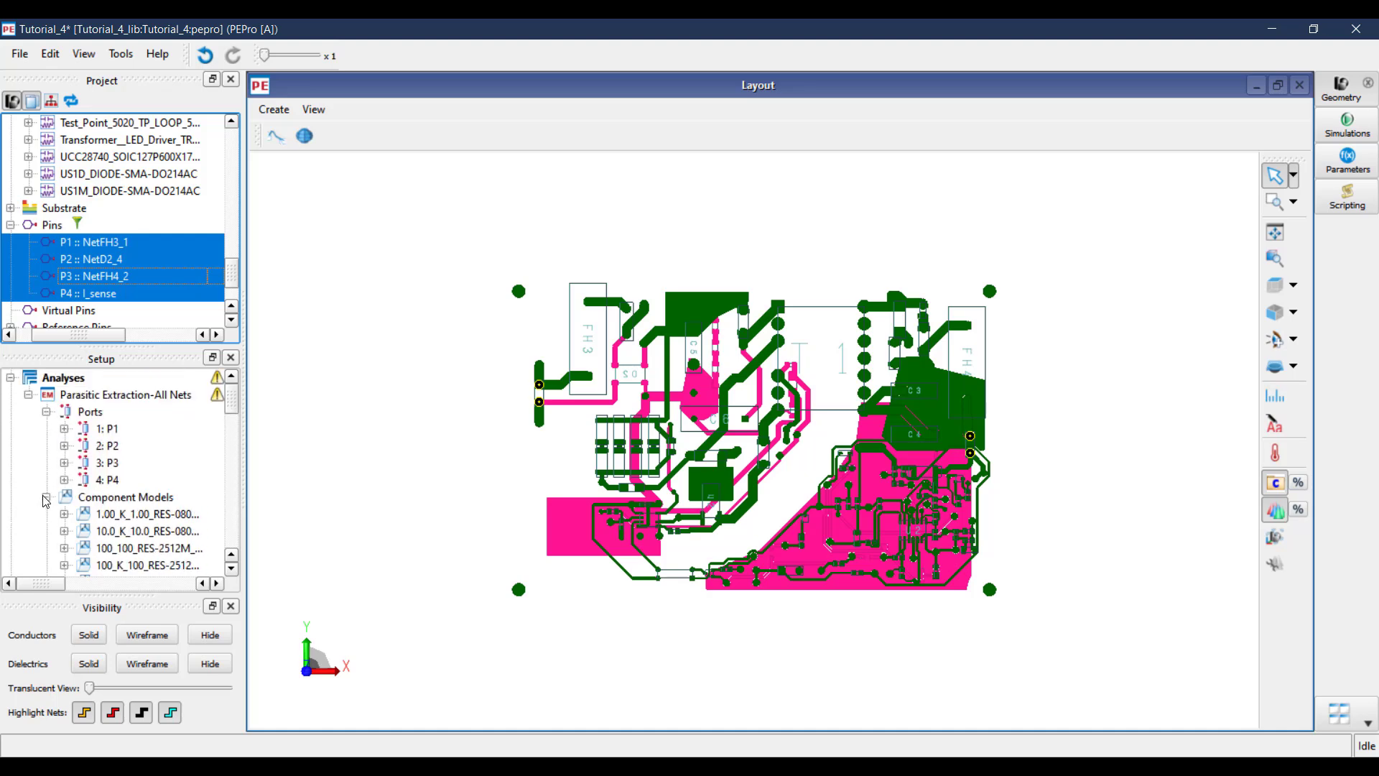
pyautogui.click(40, 400)
pyautogui.click(46, 412)
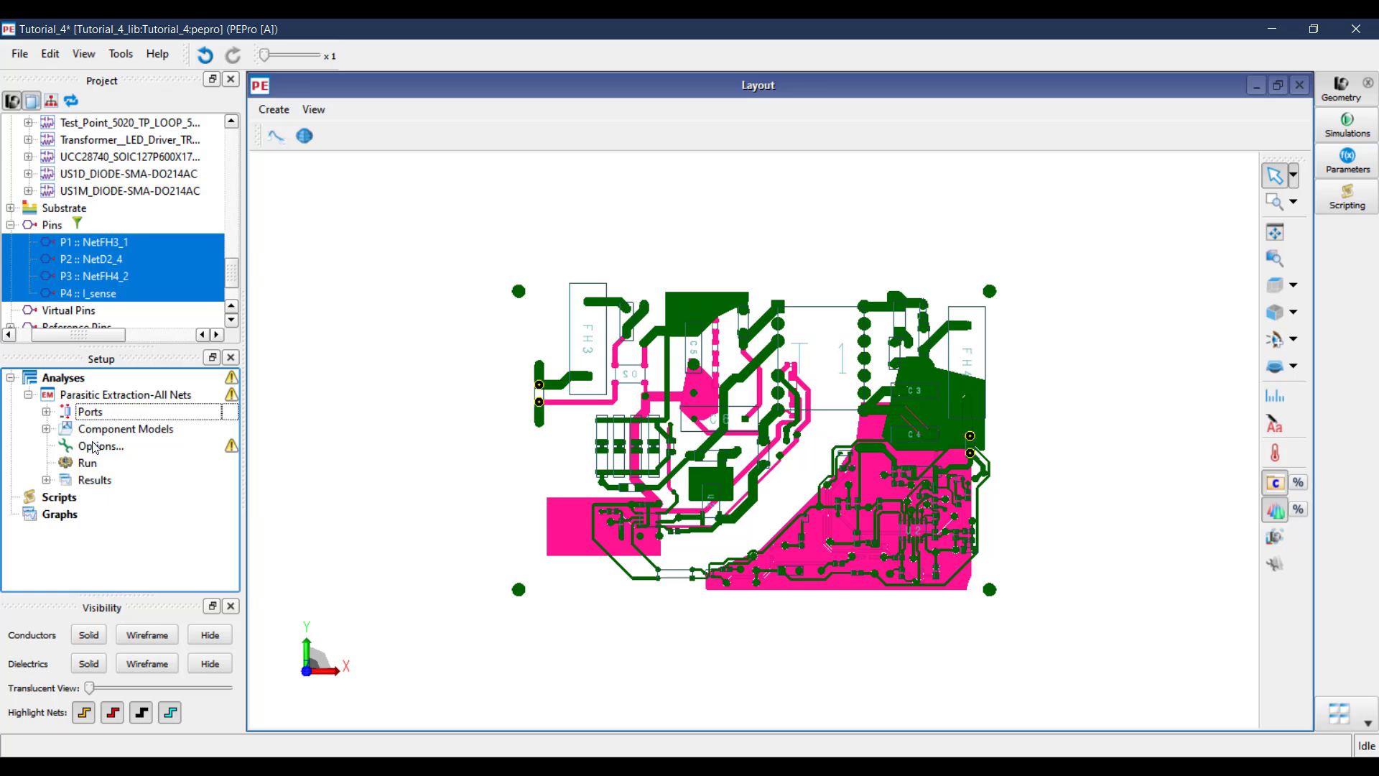
# Step: Set the SMPS switching frequency to 100 kHz in the extraction options
pyautogui.doubleClick(96, 446)
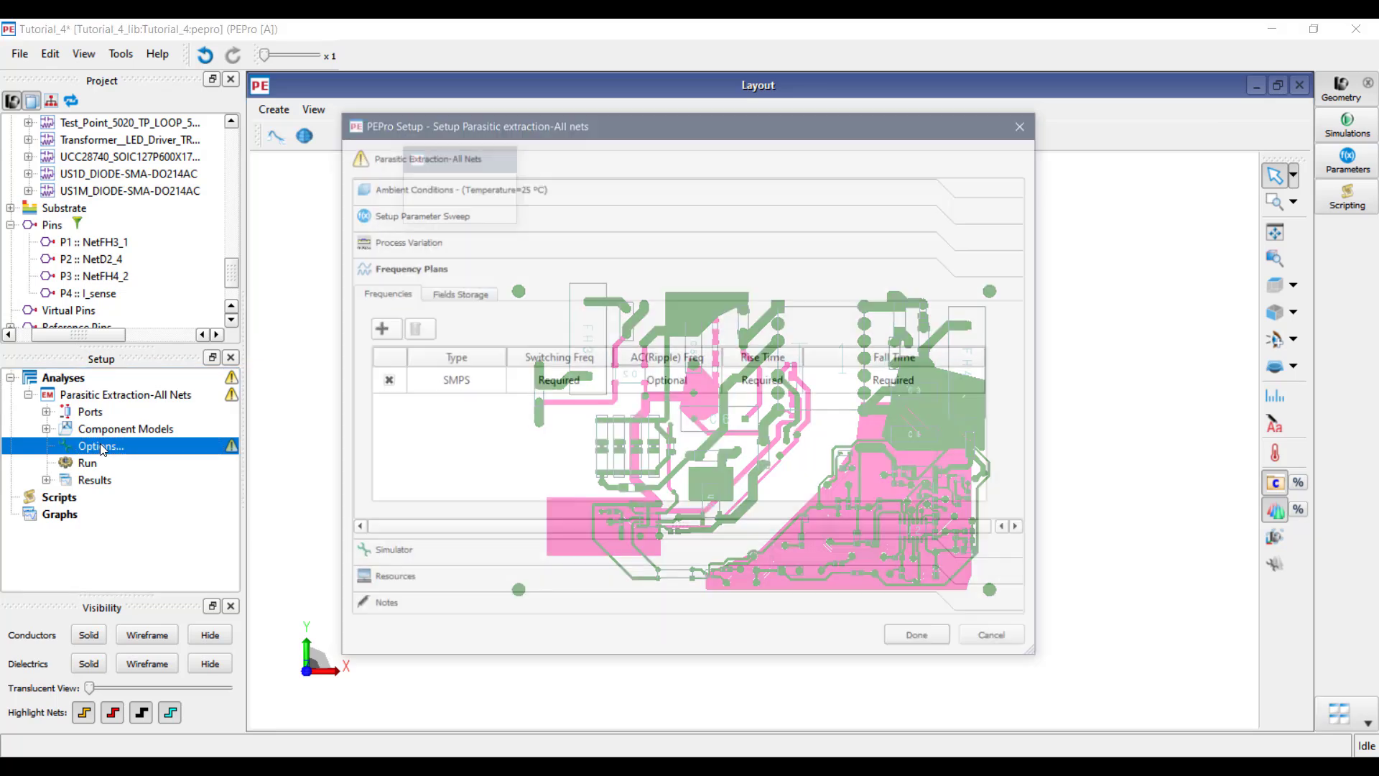
pyautogui.click(578, 390)
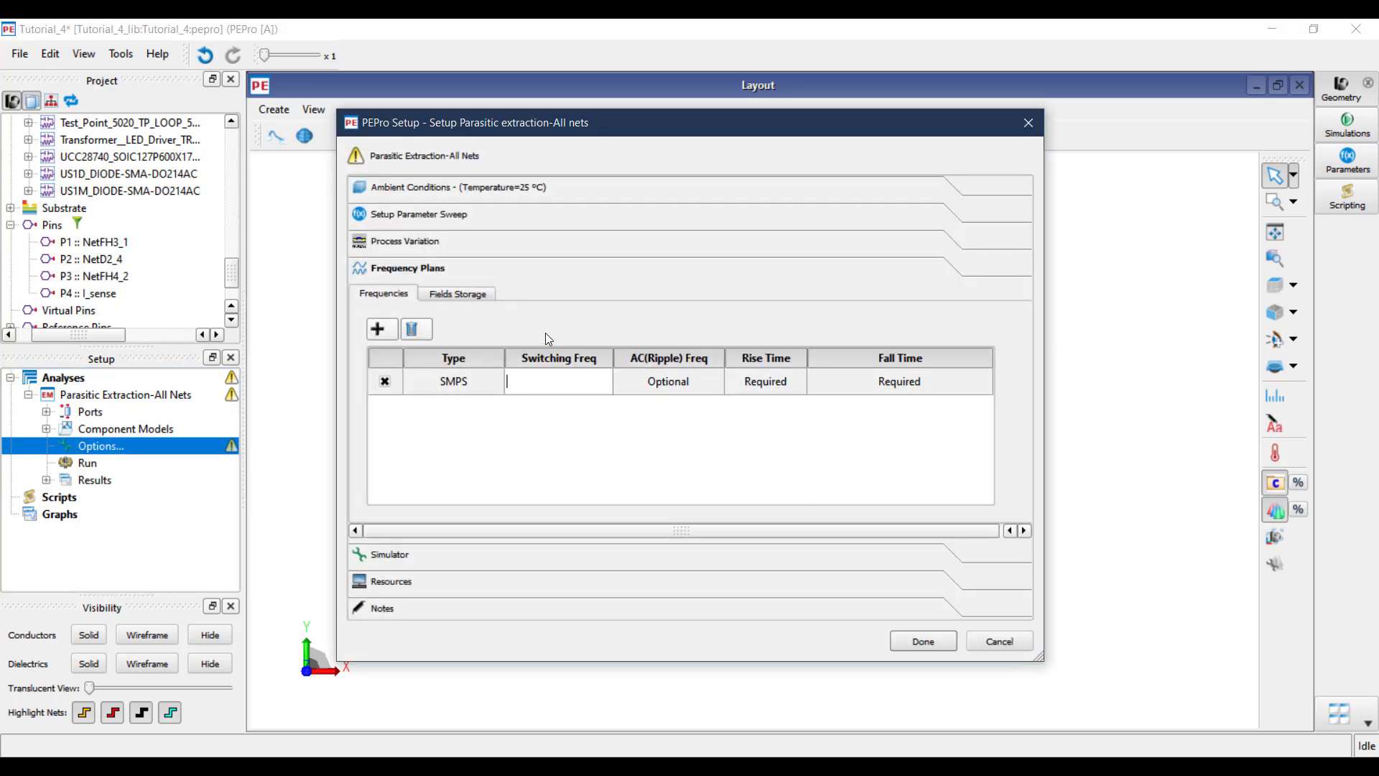
pyautogui.write('100 kHz')
pyautogui.click(671, 438)
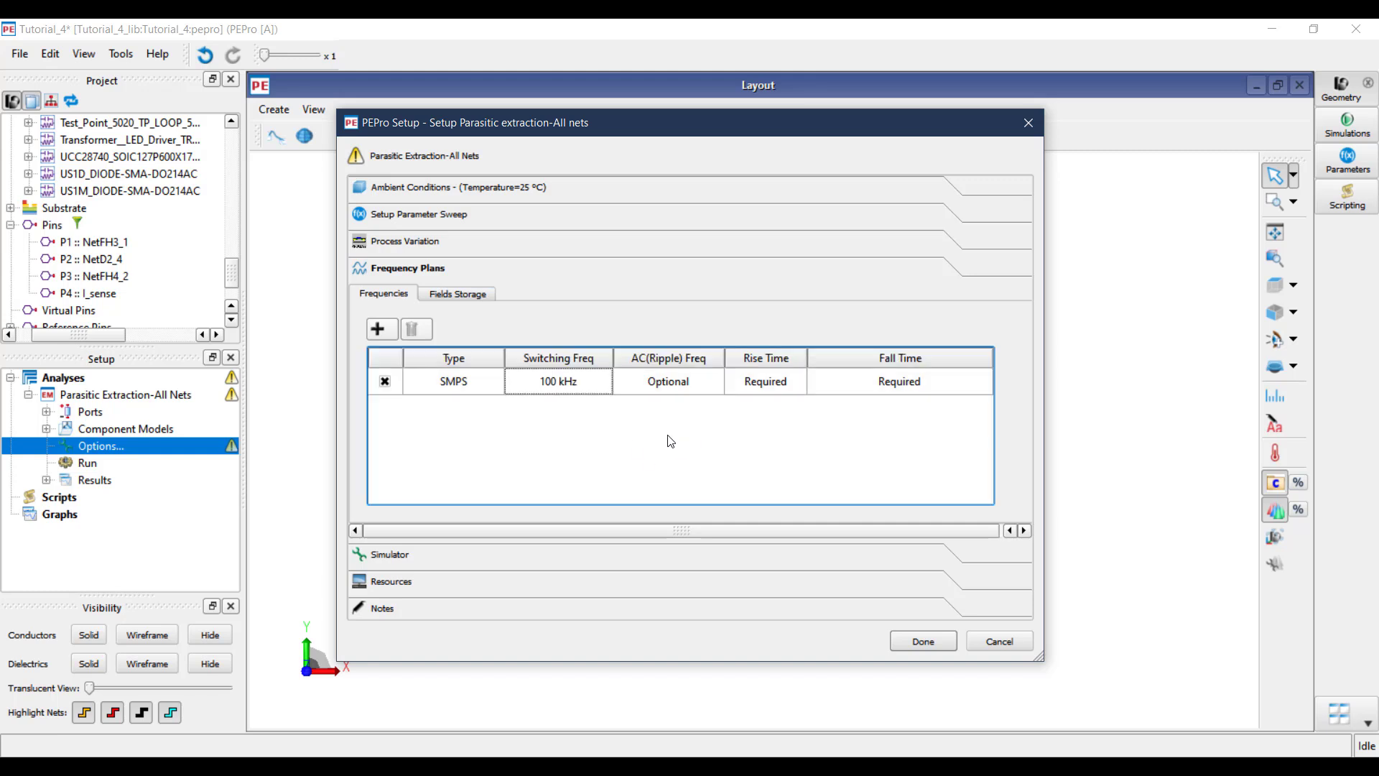
pyautogui.click(485, 295)
pyautogui.click(383, 294)
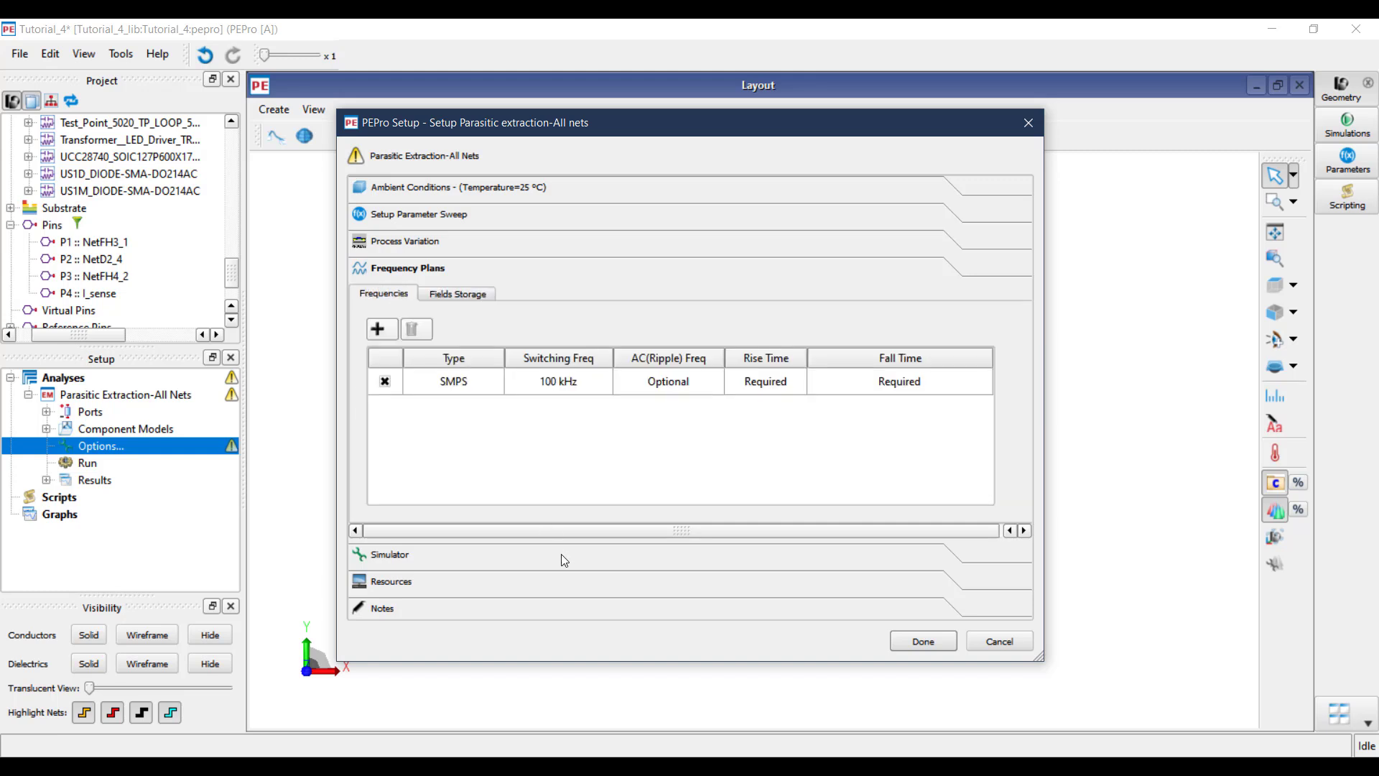
# Step: Give the SMPS row 10 ns rise and fall times and check Momentum RF is the simulator
pyautogui.doubleClick(766, 381)
pyautogui.write('10')
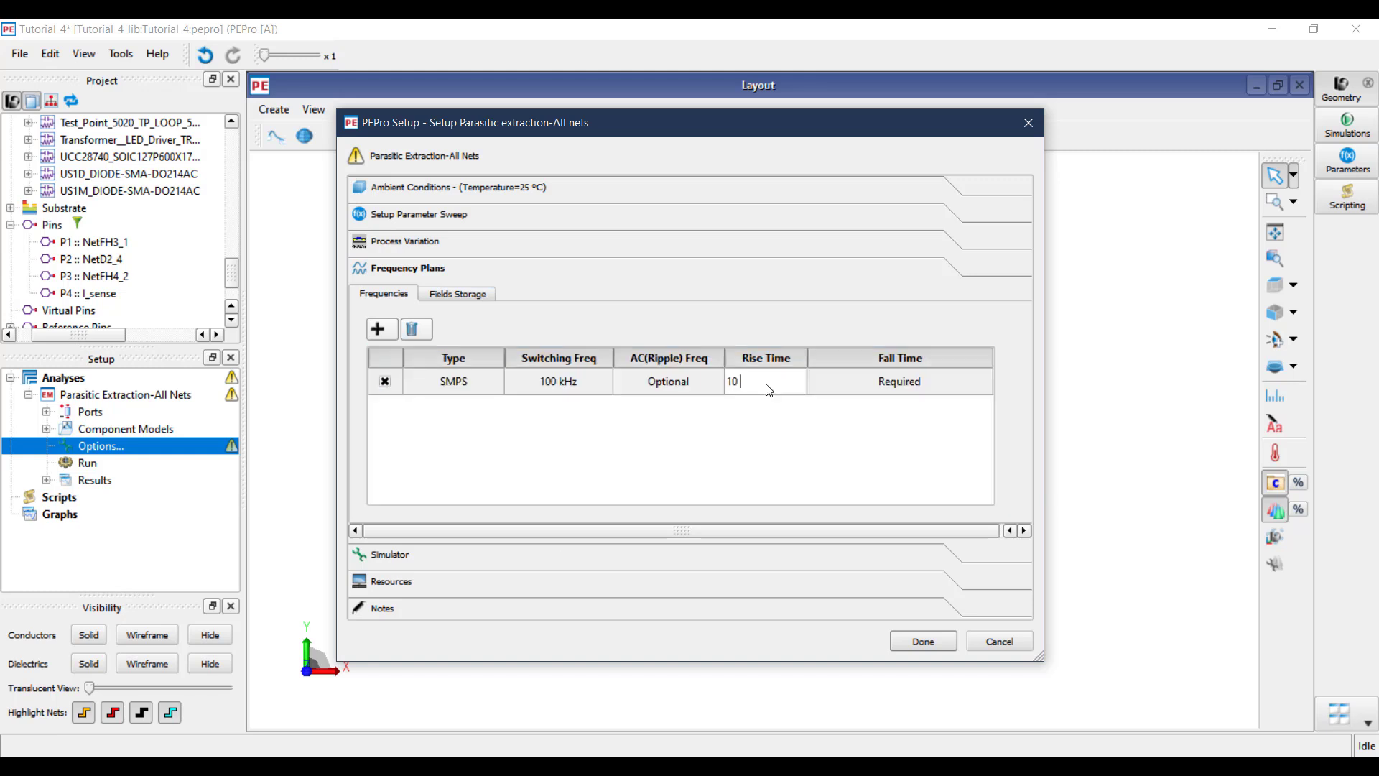
pyautogui.click(904, 379)
pyautogui.click(904, 377)
pyautogui.write('10')
pyautogui.press('Return')
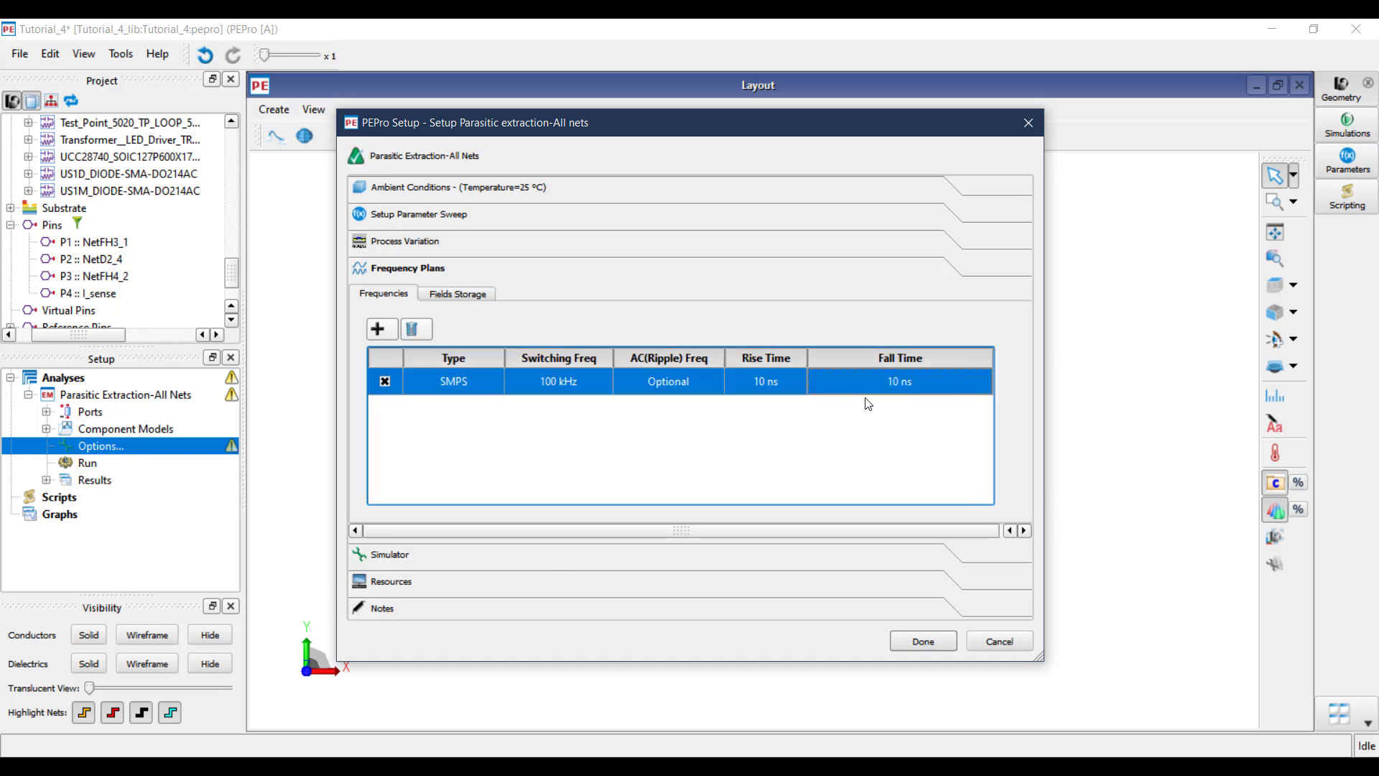
pyautogui.click(630, 554)
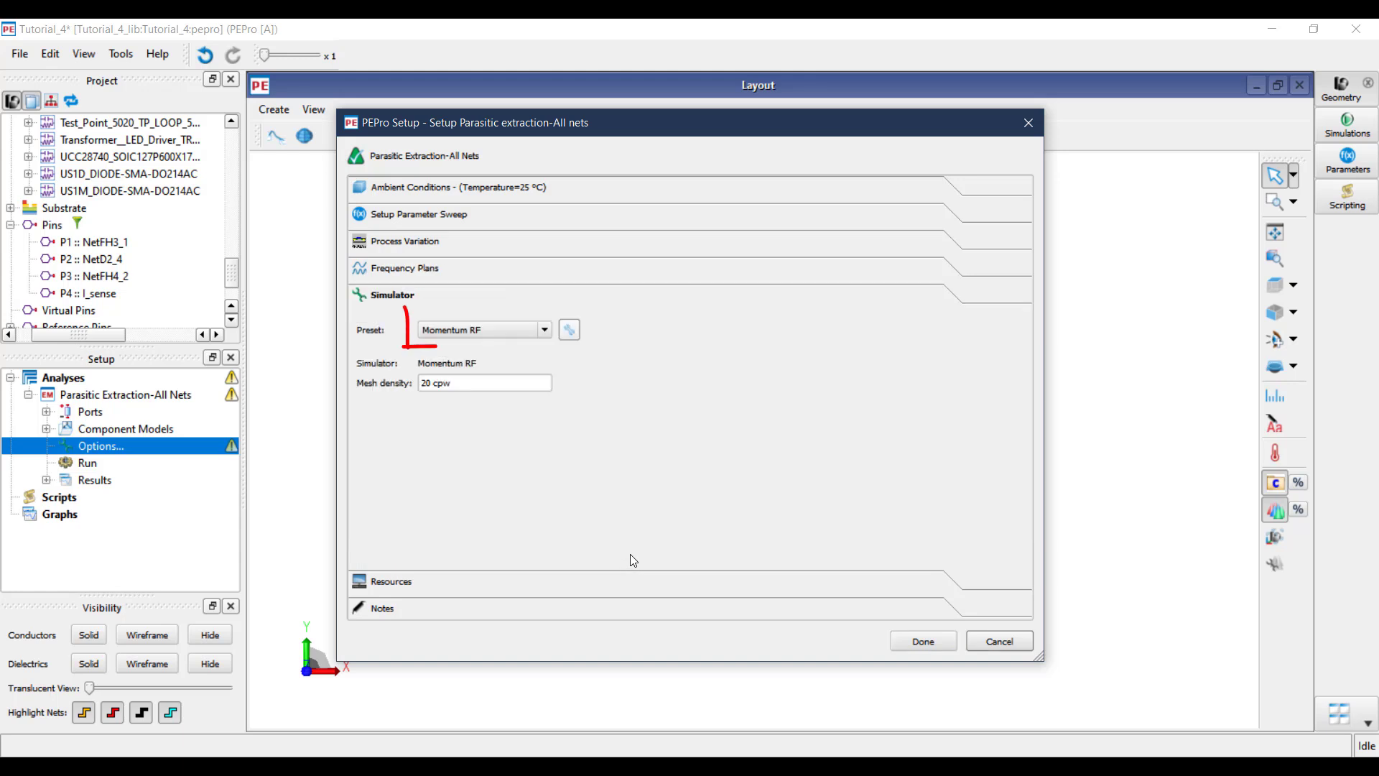
# Step: Accept the PEPro extraction options and zoom into the Tutorial_4 board layout
pyautogui.click(902, 641)
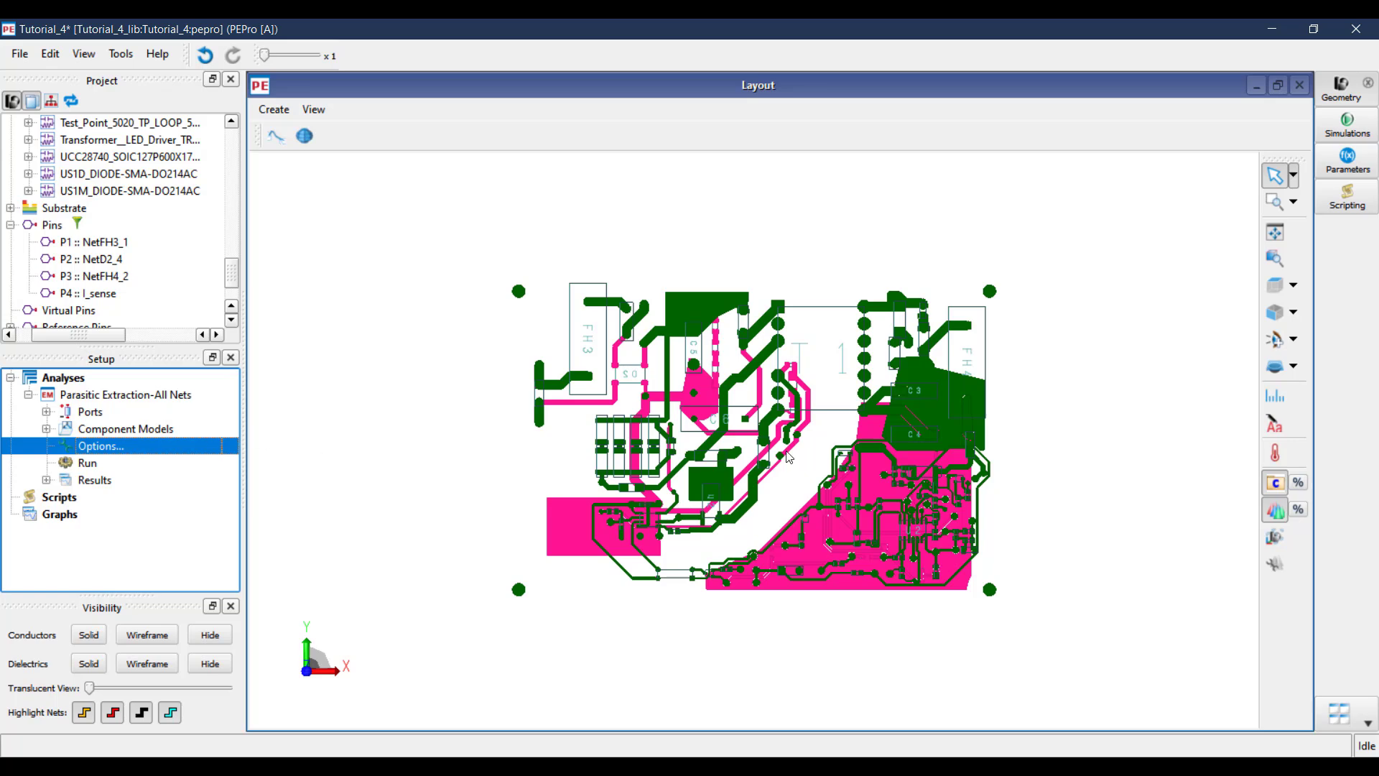
pyautogui.scroll(2, 786, 452)
pyautogui.scroll(1, 786, 456)
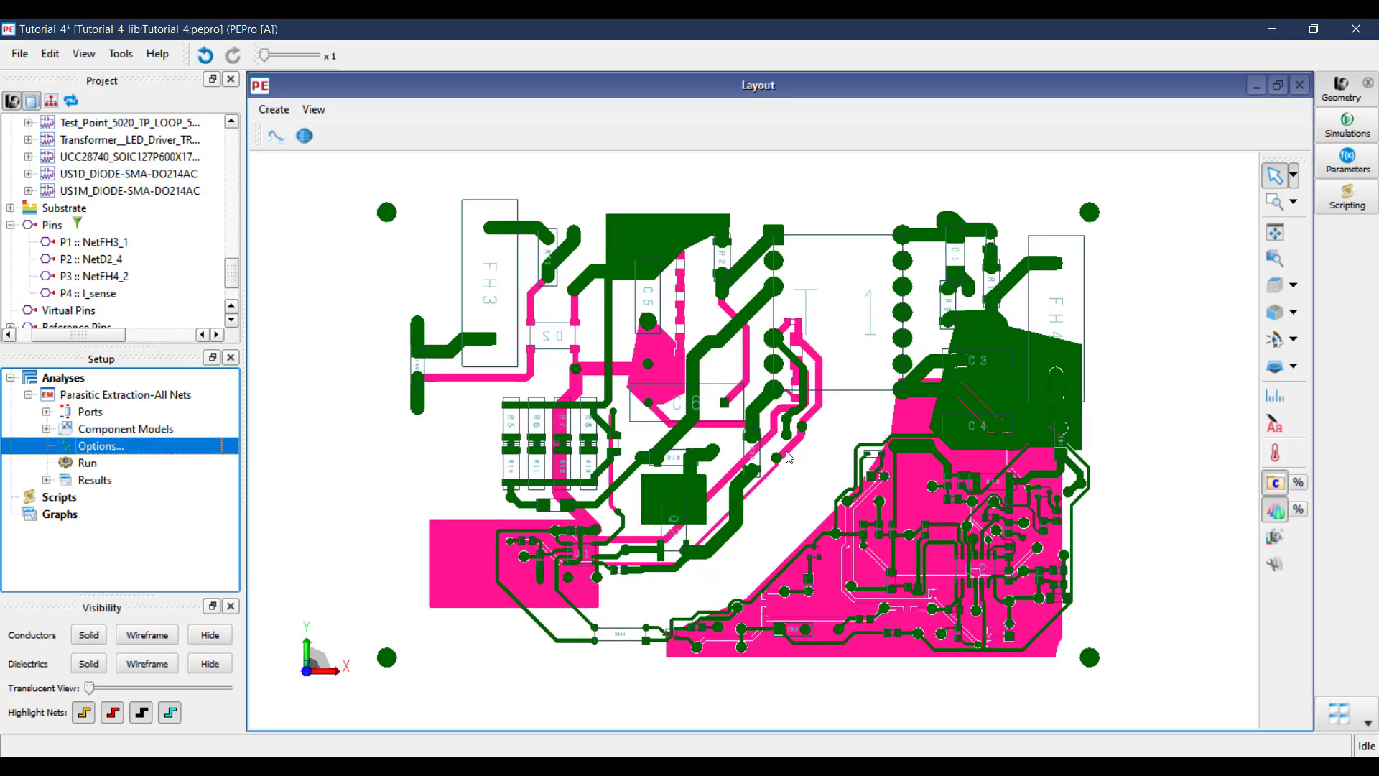